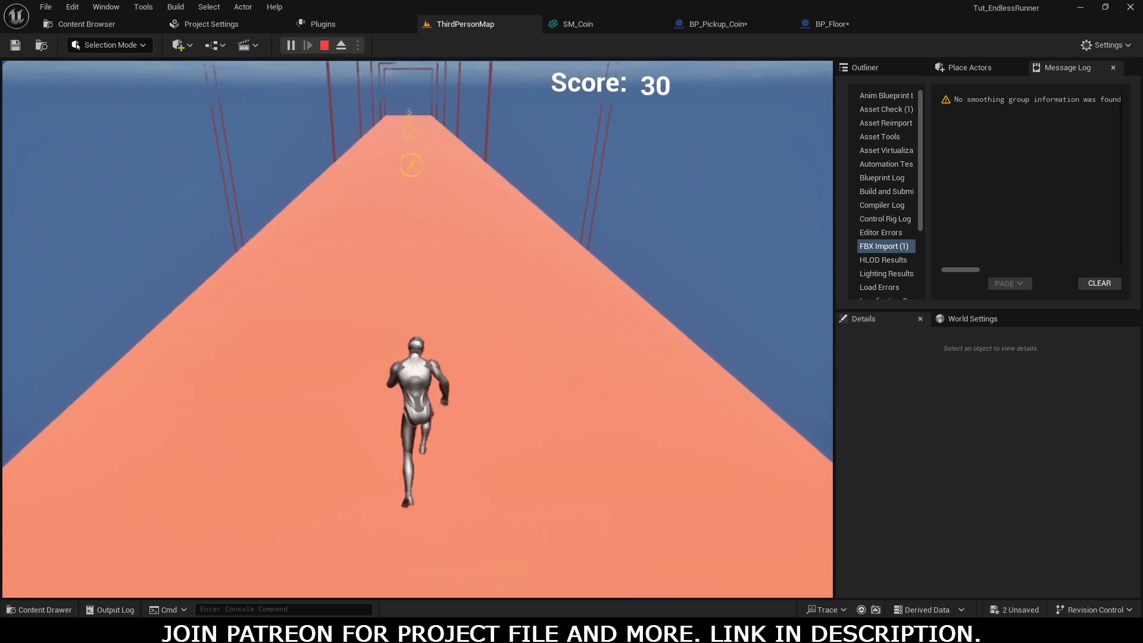
Play-test the endless runner with coin pickups, watching the coins and the score counter, and end the session
key("shift+F1")
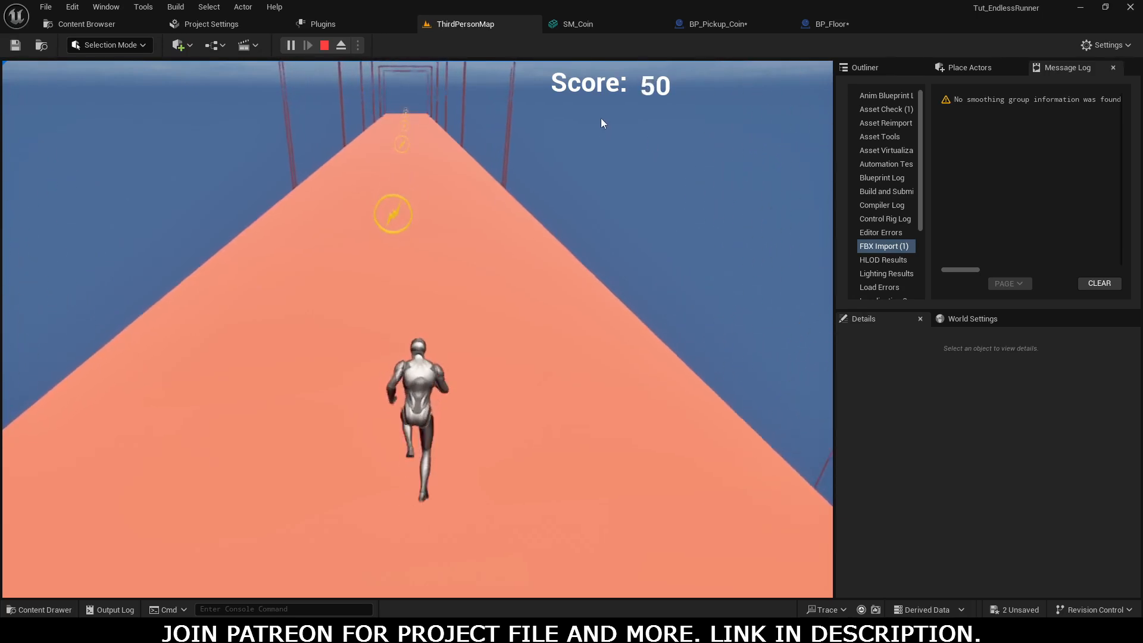
left_click(554, 193)
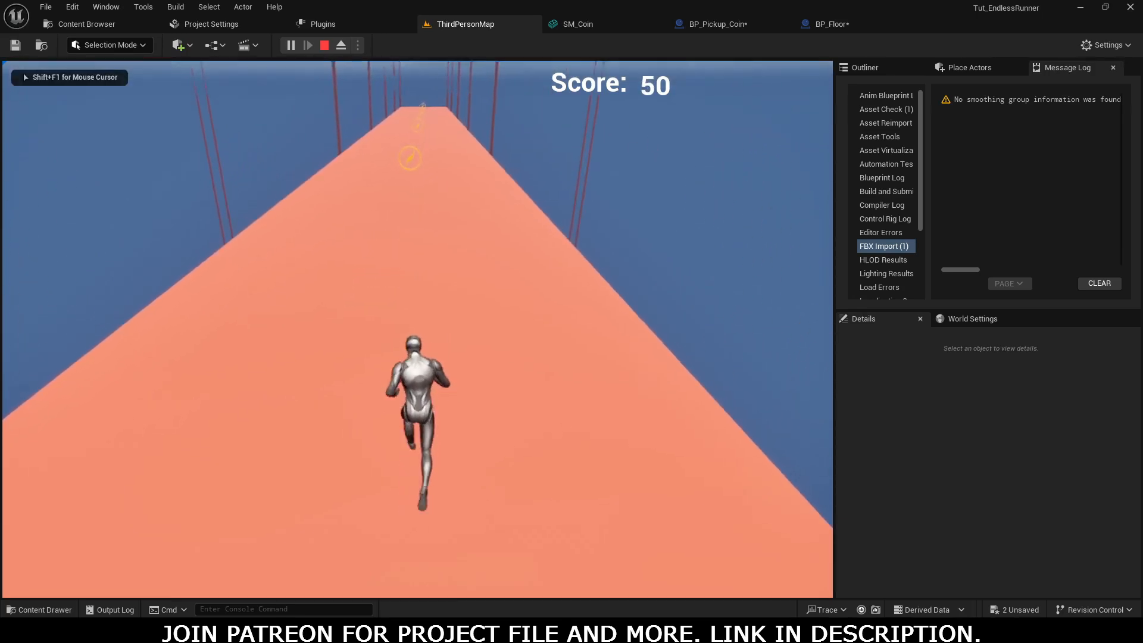
key("shift+F1")
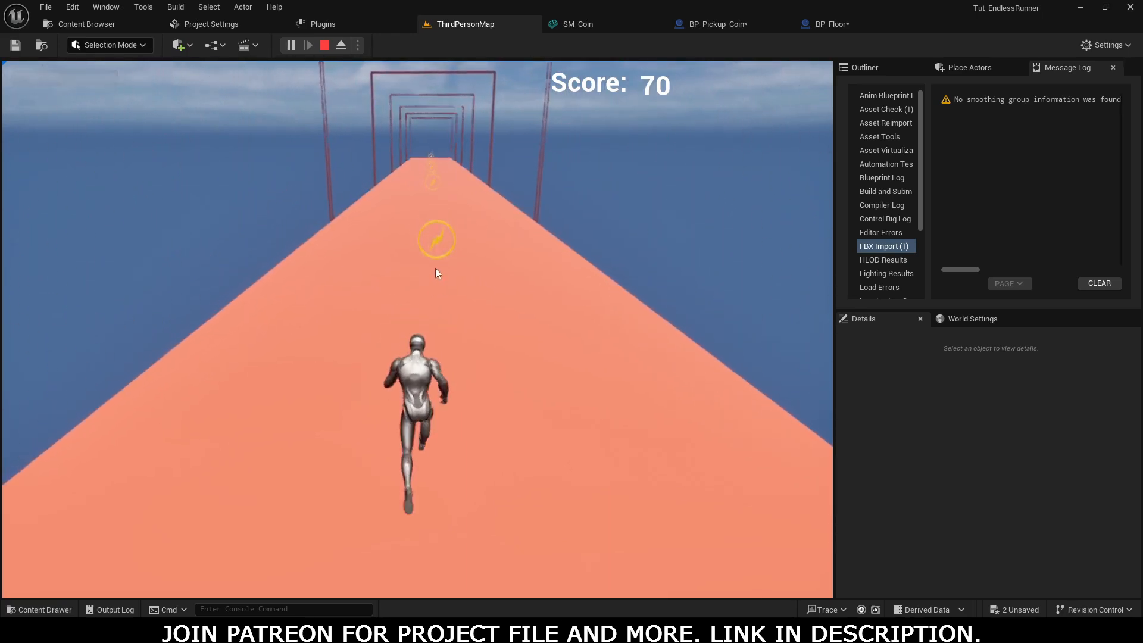
left_click(420, 302)
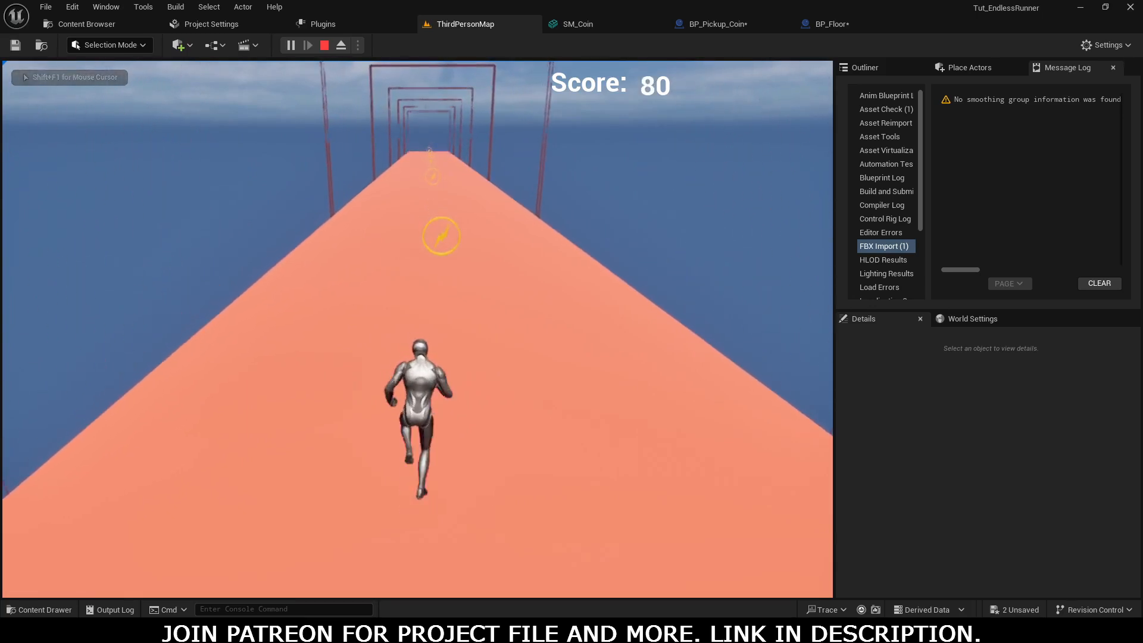
key("shift+F1")
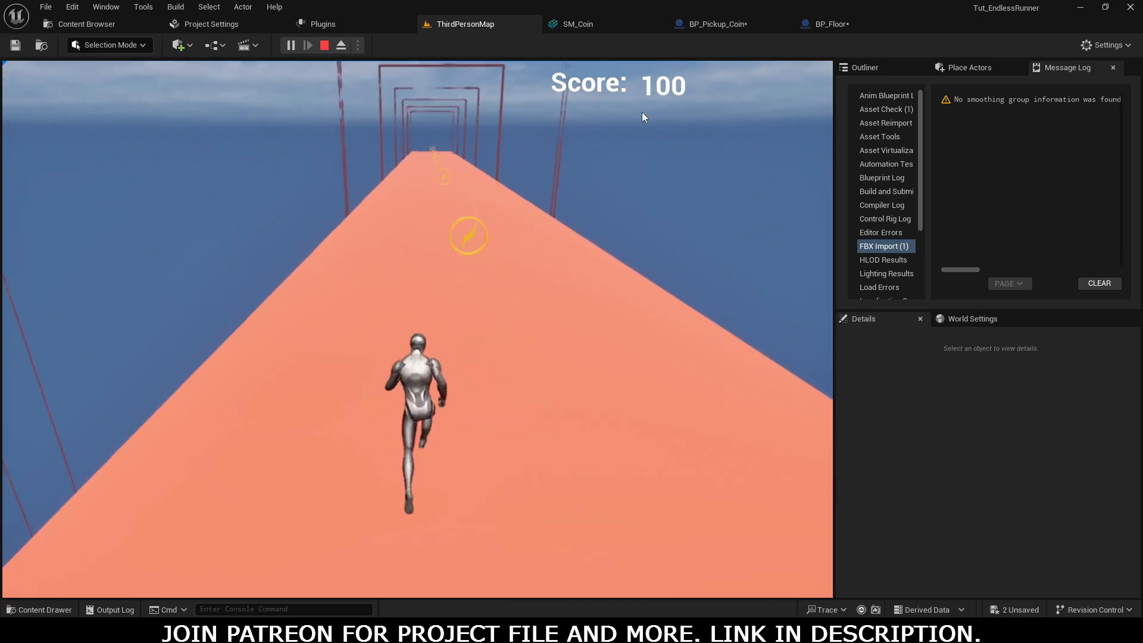
left_click(437, 243)
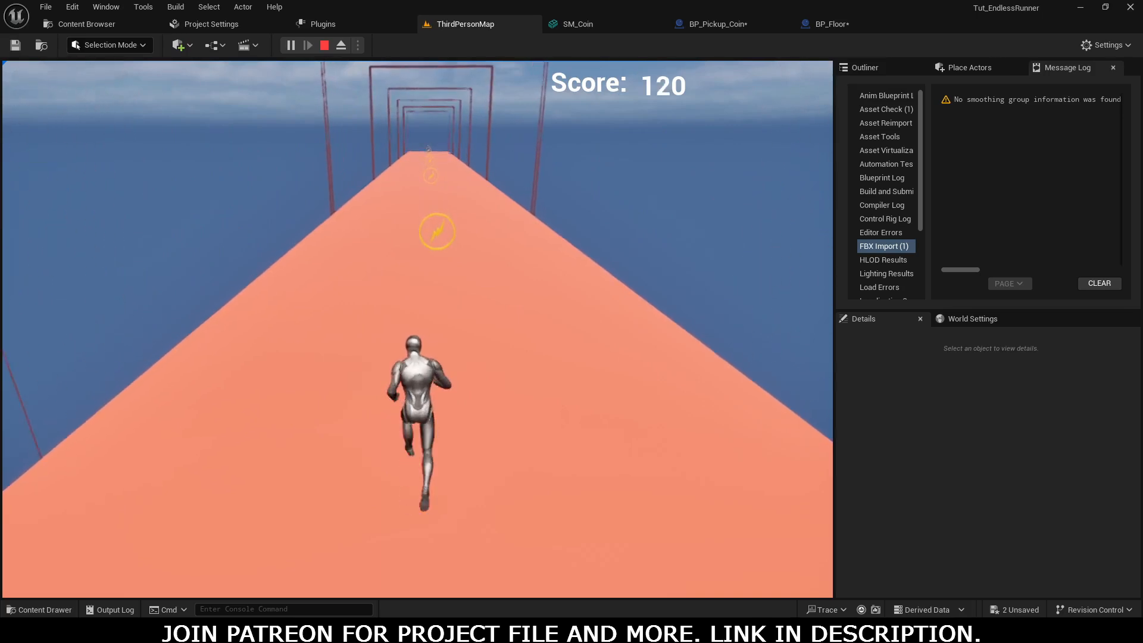
key("shift+F1")
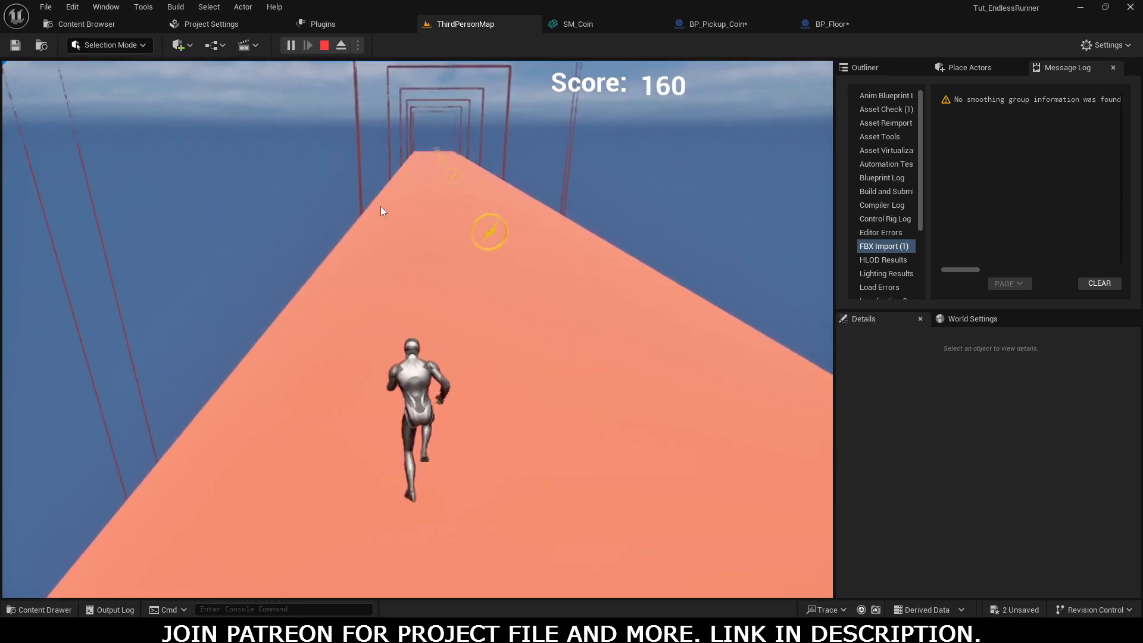
key("Escape")
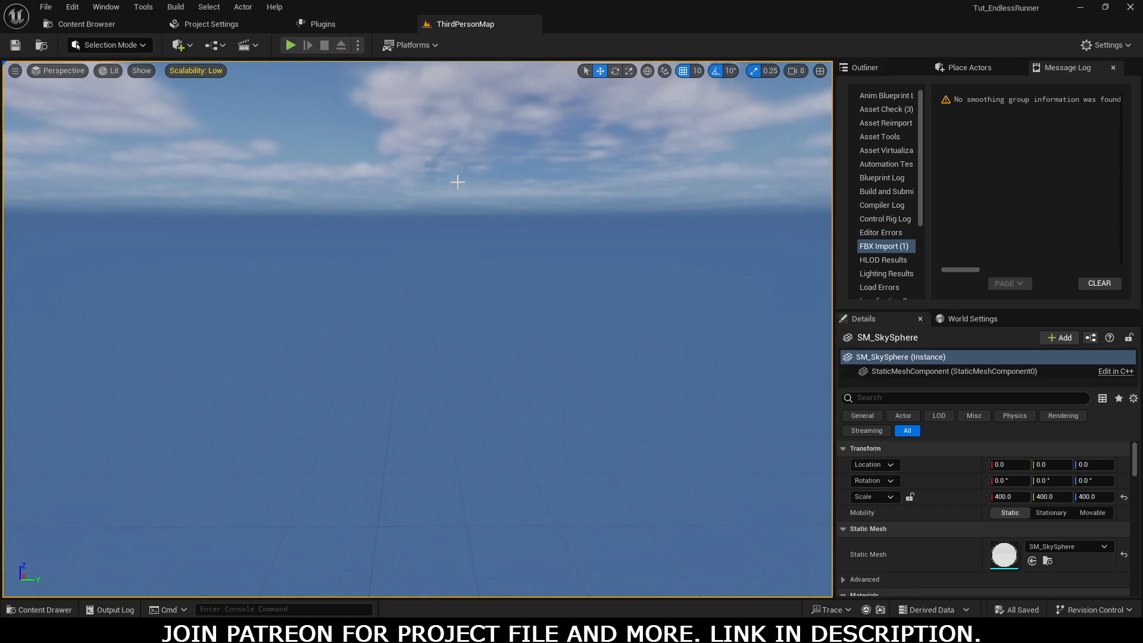
Run ThirdPersonMap without coins to check the current state of the runner, and stop the play session
left_click(289, 46)
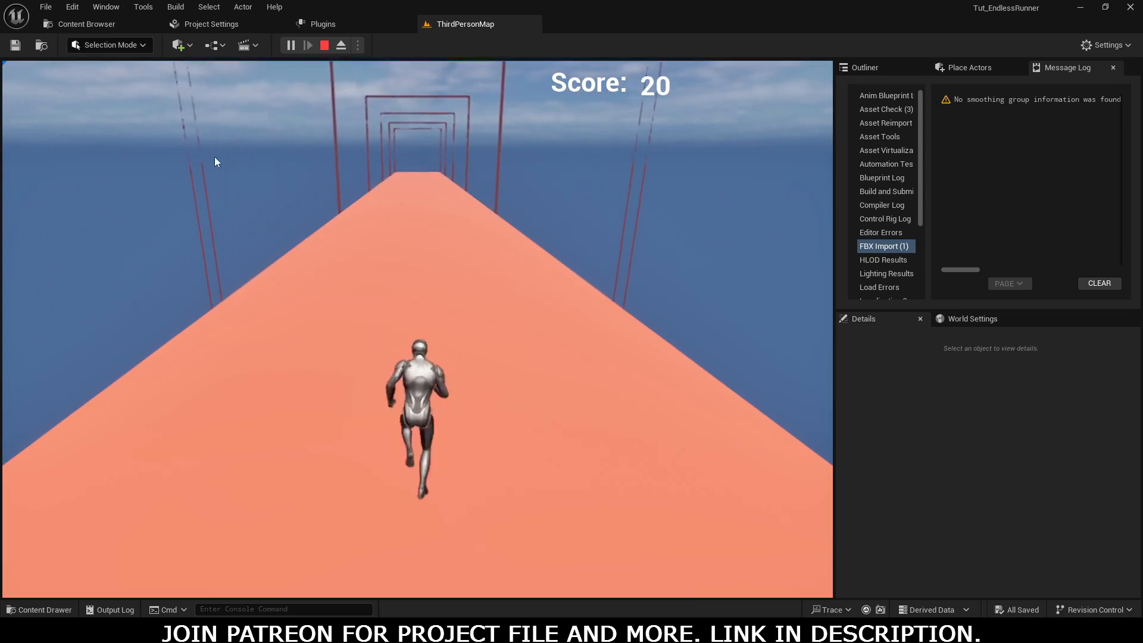
key("Escape")
left_click(391, 212)
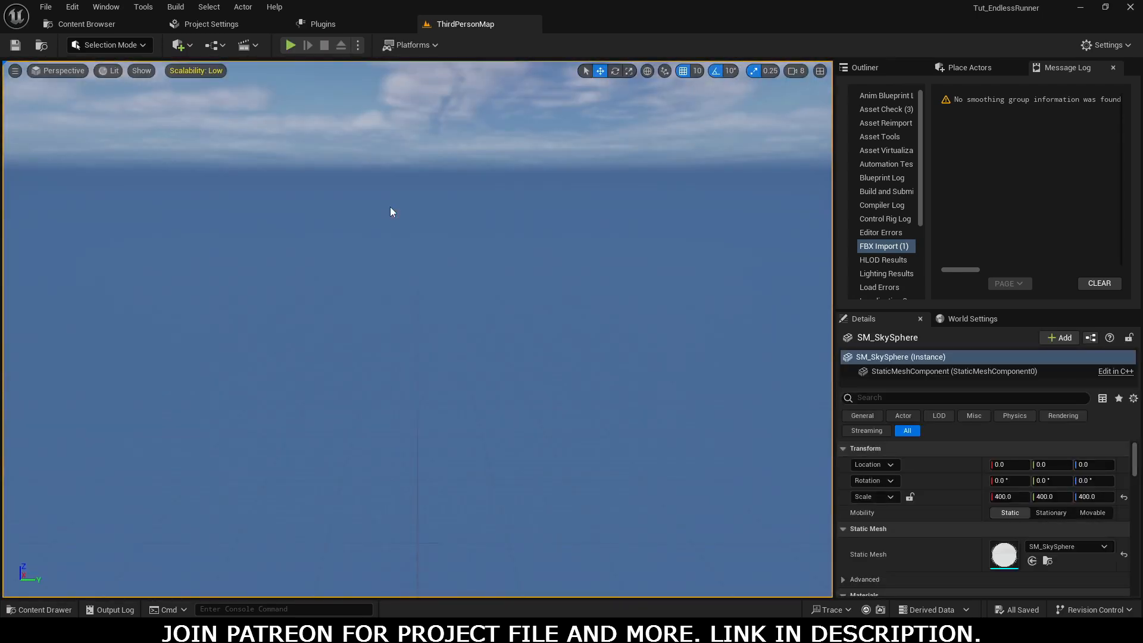
Open the EndlessRunner Mesh content folder and bring up the Assets > Mesh folder on disk that contains SM_Coin
key("ctrl+space")
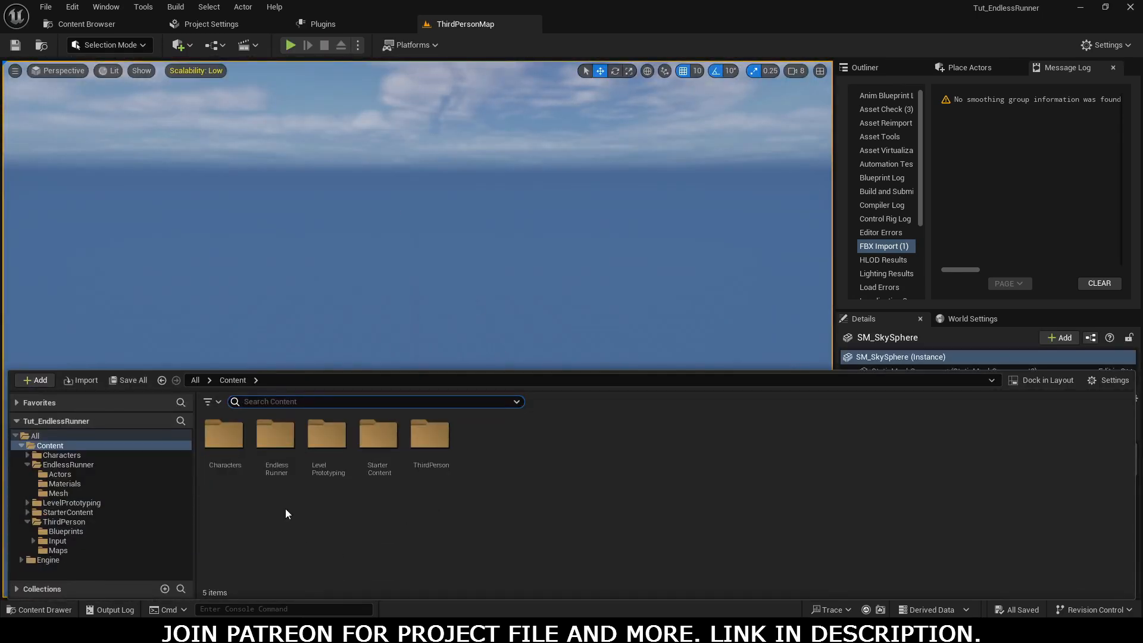
double_click(275, 467)
double_click(328, 469)
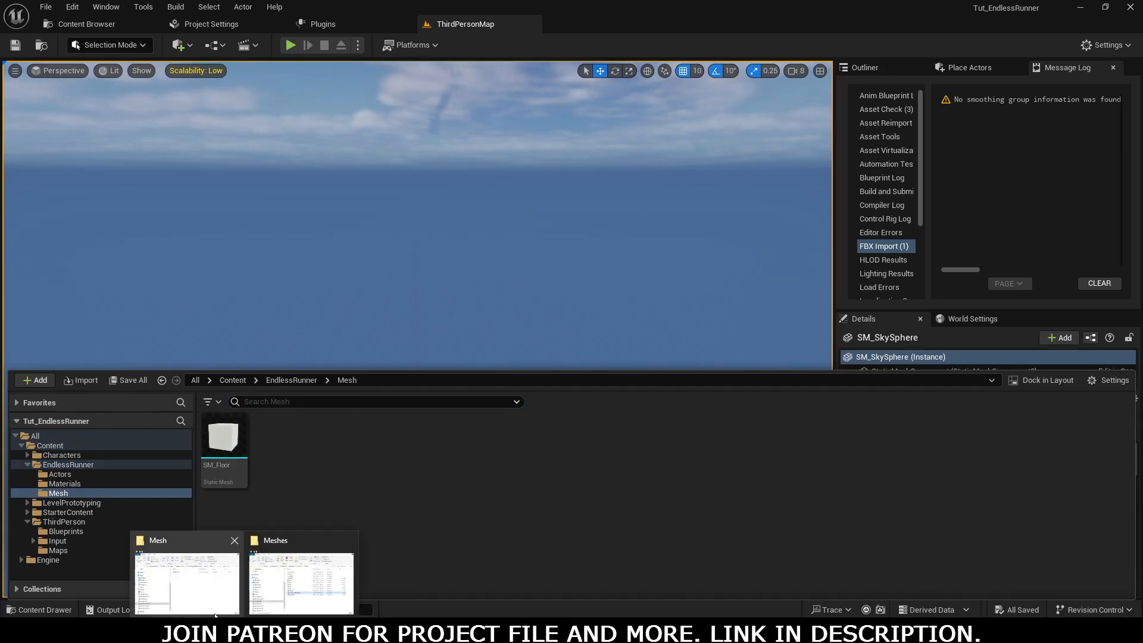
left_click(216, 615)
left_click(215, 608)
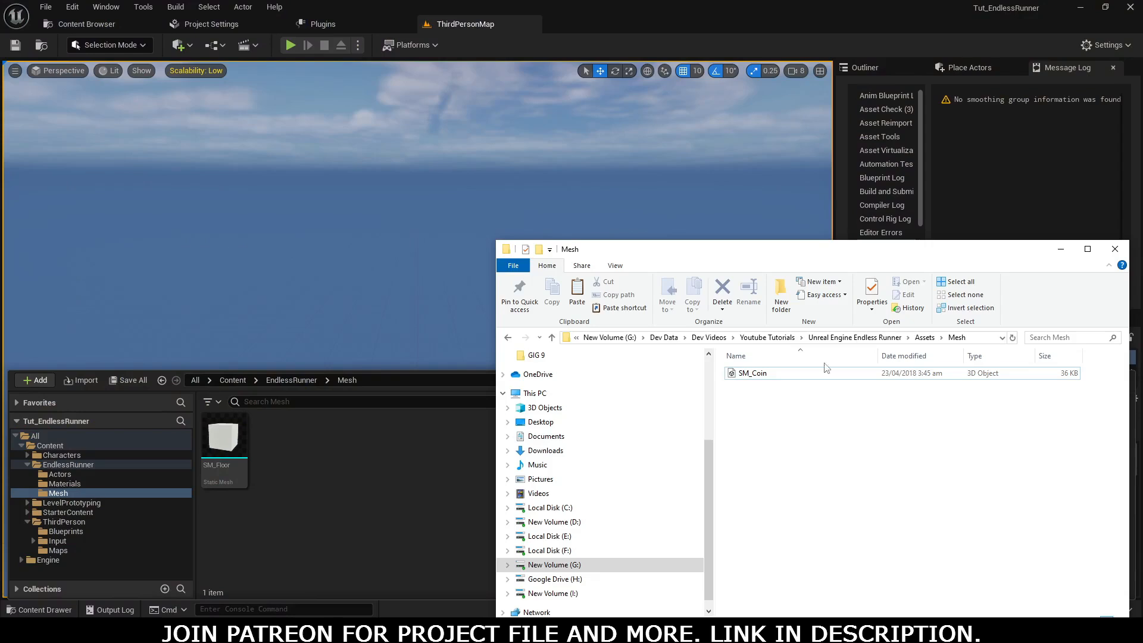
left_click(897, 341)
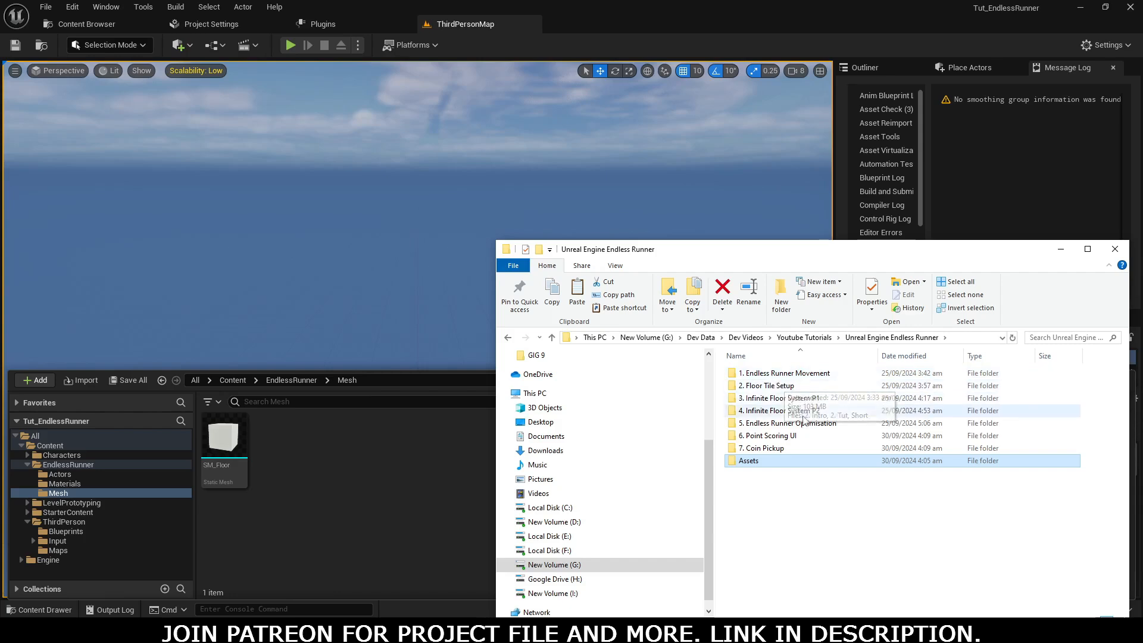
double_click(749, 462)
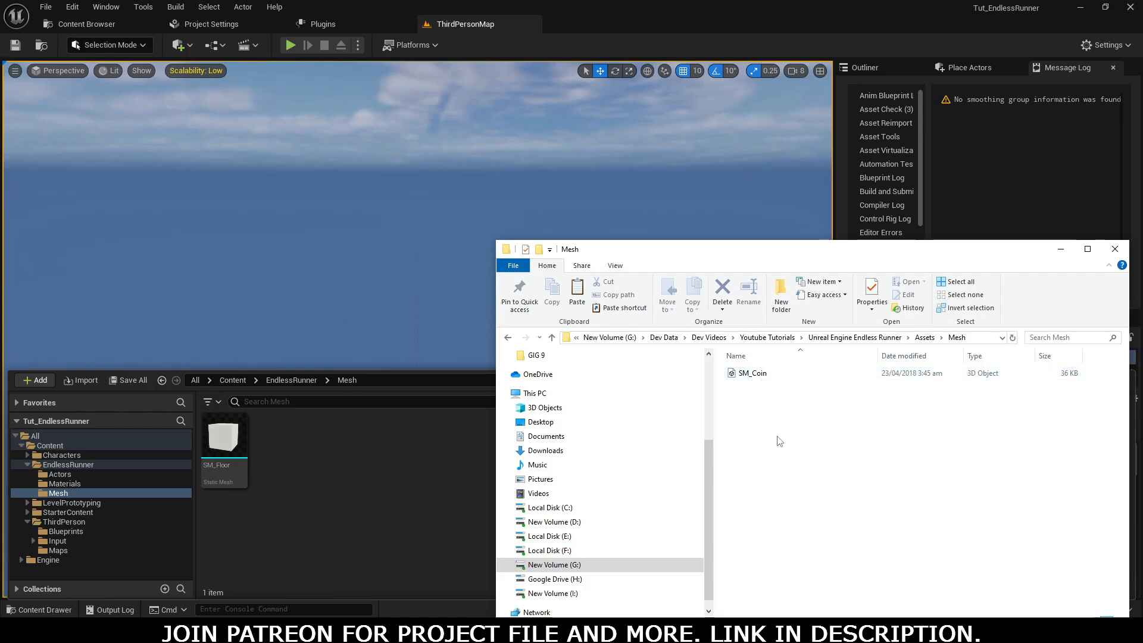
Import the SM_Coin file into the EndlessRunner Mesh folder with Combine Meshes disabled
left_click(753, 376)
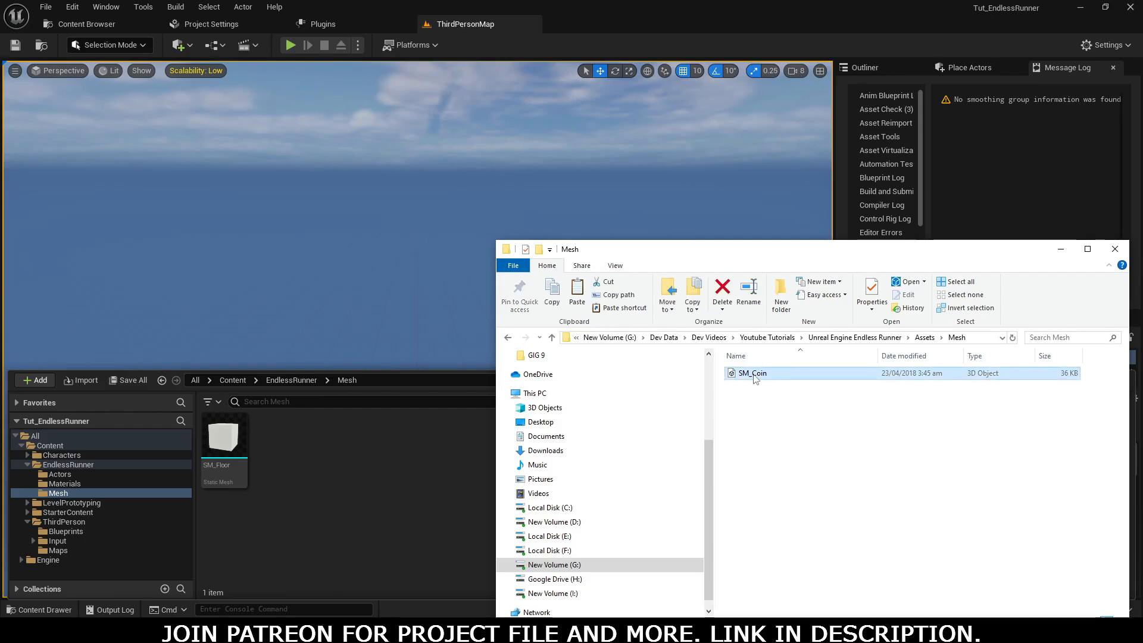
left_click_drag(755, 379, 475, 526)
left_click_drag(330, 460, 329, 460)
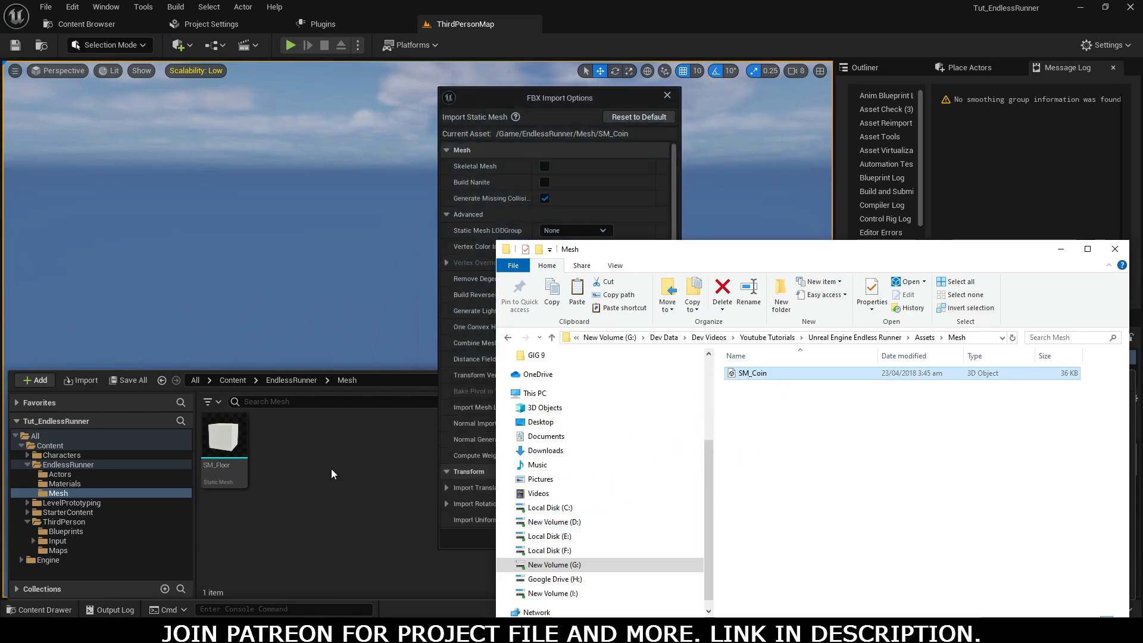
left_click(453, 536)
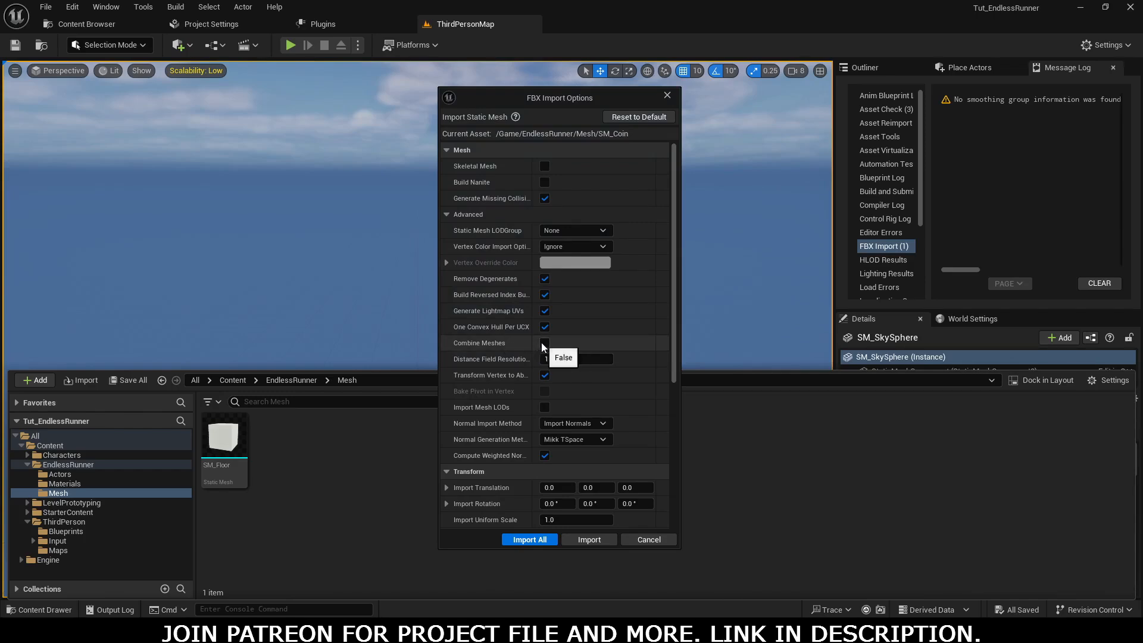
left_click(528, 540)
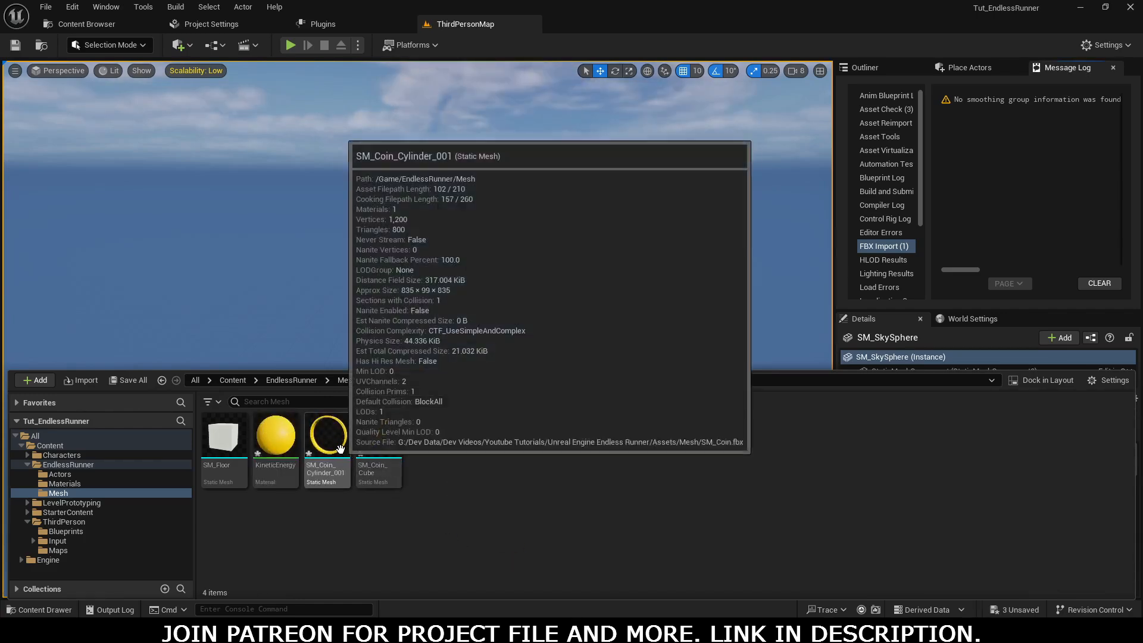
Delete the separately imported SM_Coin_Cylinder_001 and SM_Coin_Cube meshes together with the KineticEnergy material
left_click(332, 448)
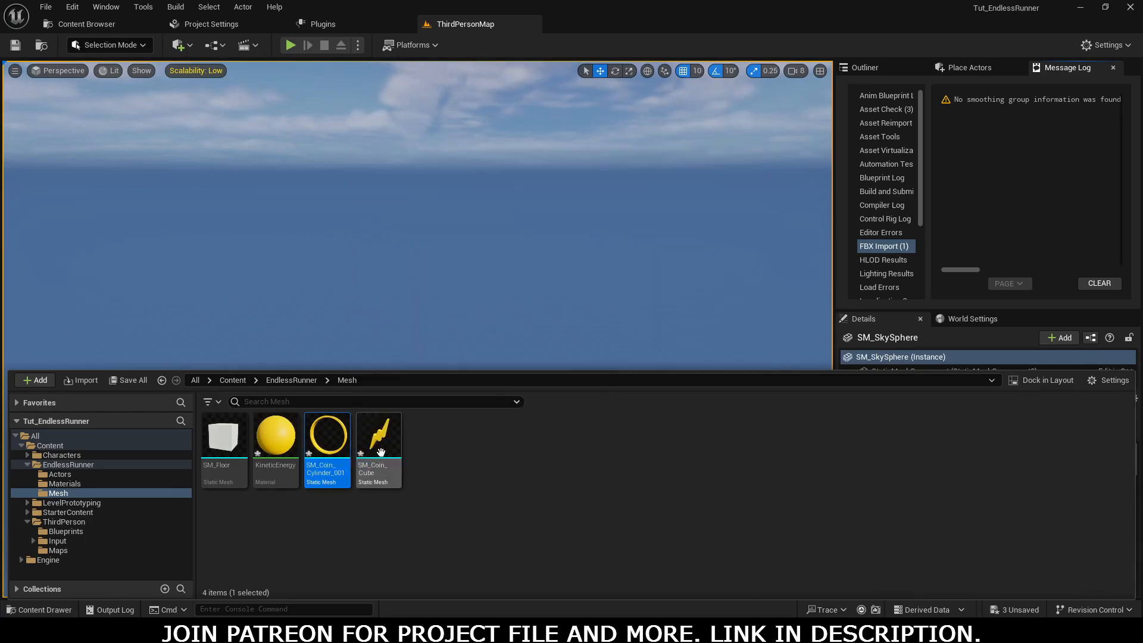
mouse_move(372, 462)
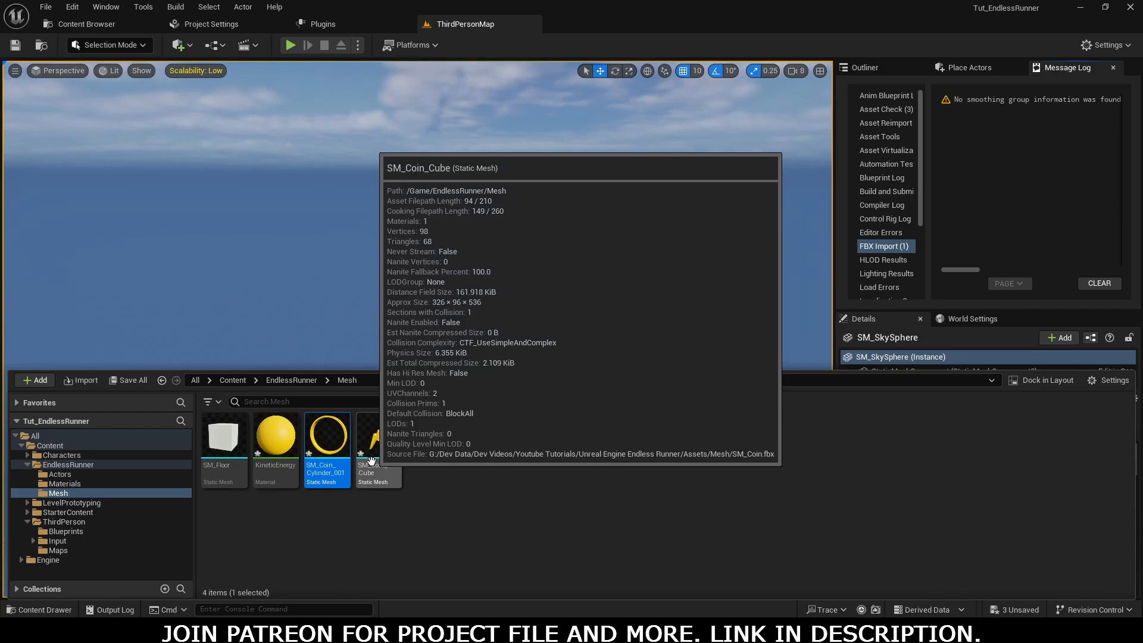
left_click(378, 444, "ctrl")
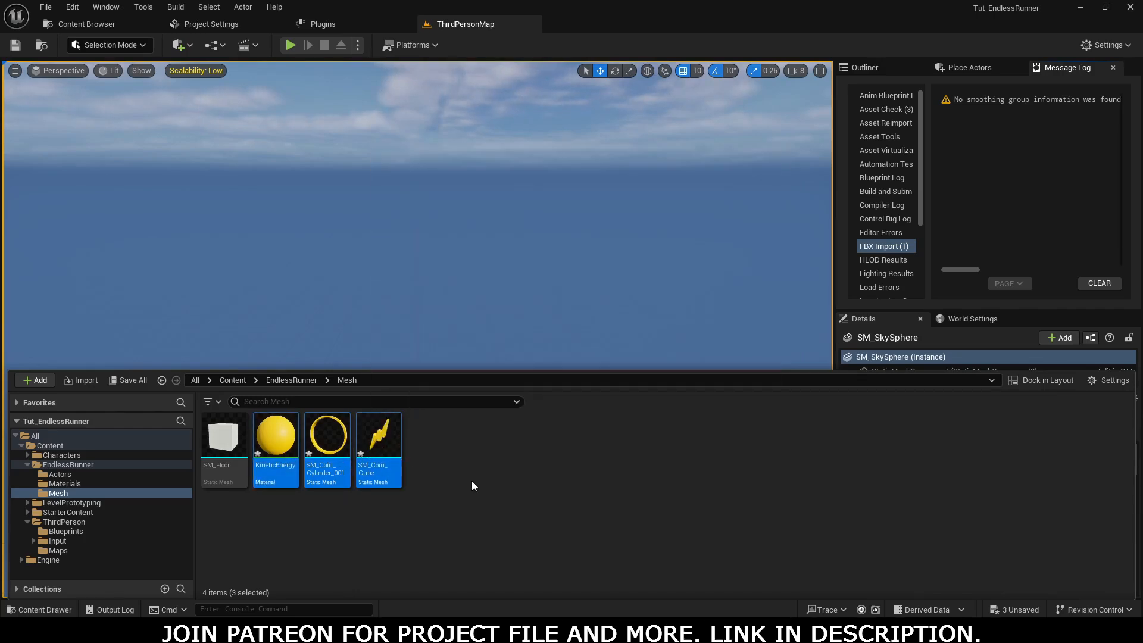
key("Delete")
left_click(522, 506)
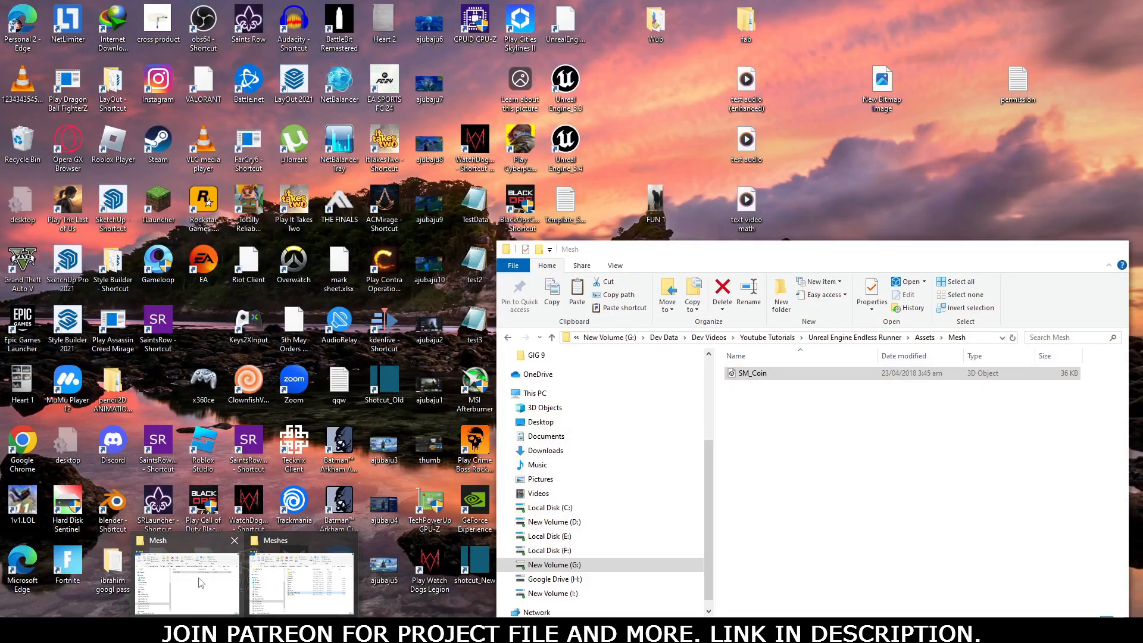
Import SM_Coin from disk into the EndlessRunner Mesh folder with Combine Meshes enabled
left_click(201, 583)
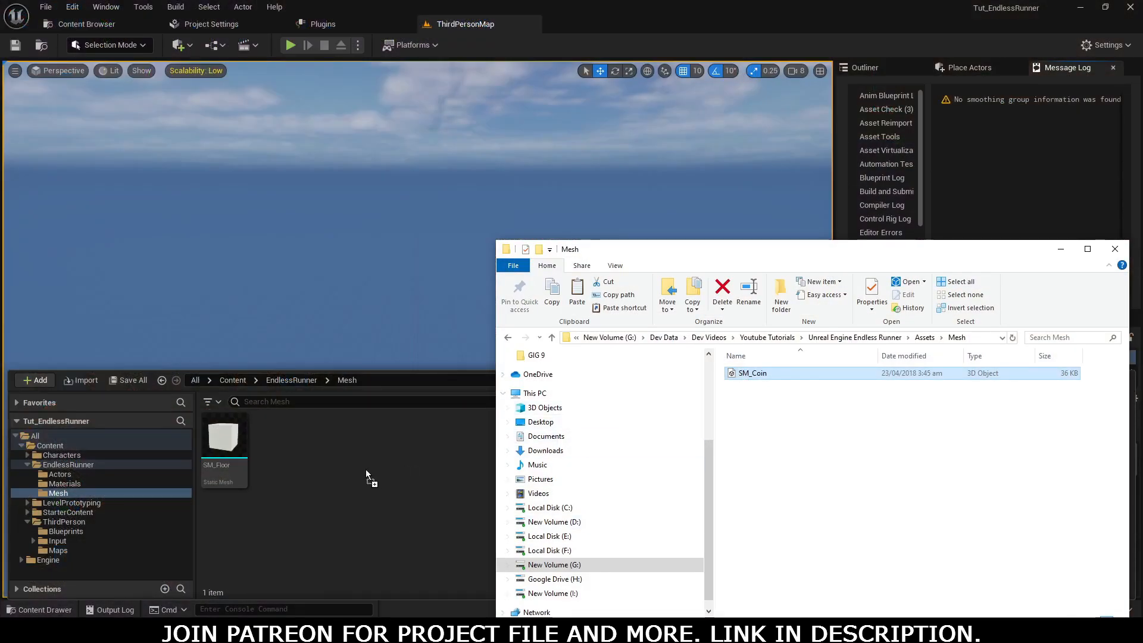
left_click_drag(365, 469, 366, 471)
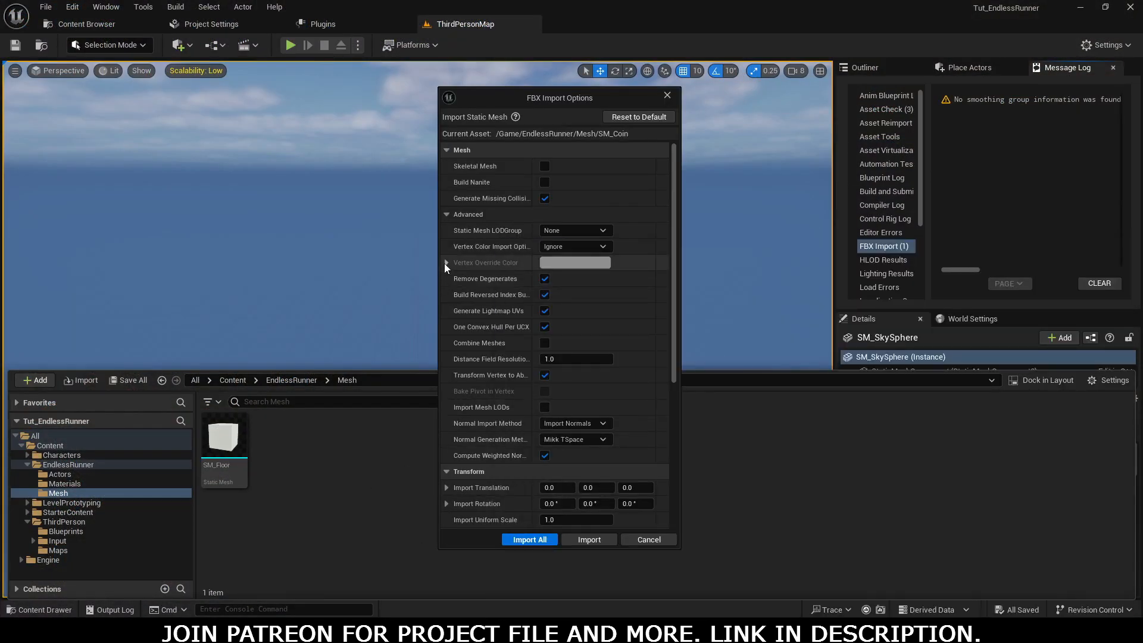
left_click(451, 213)
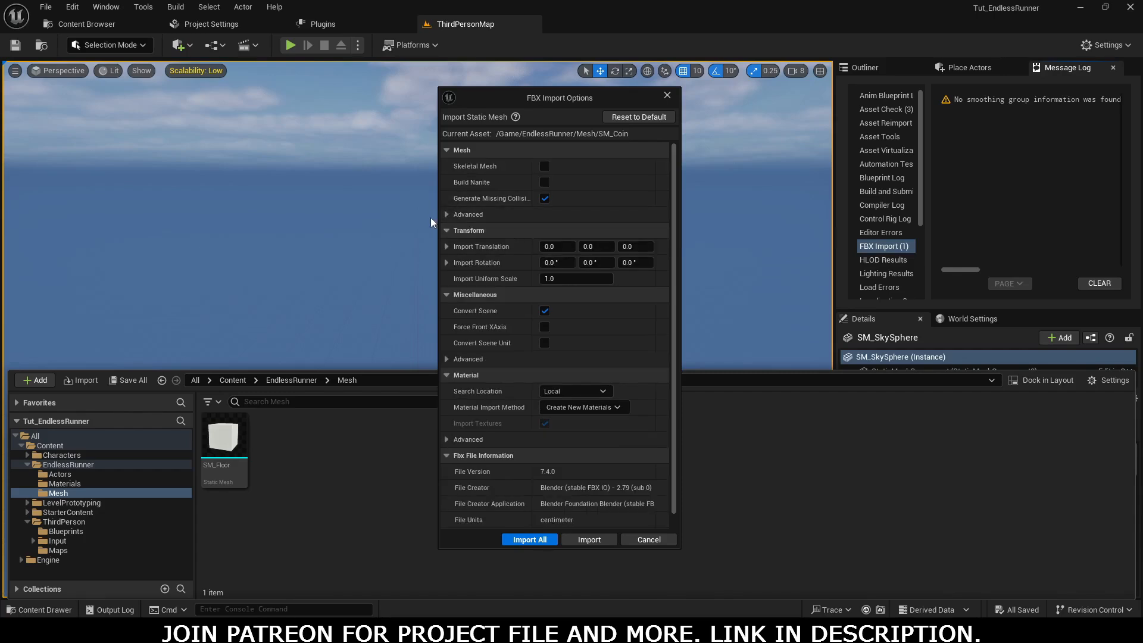
left_click(448, 215)
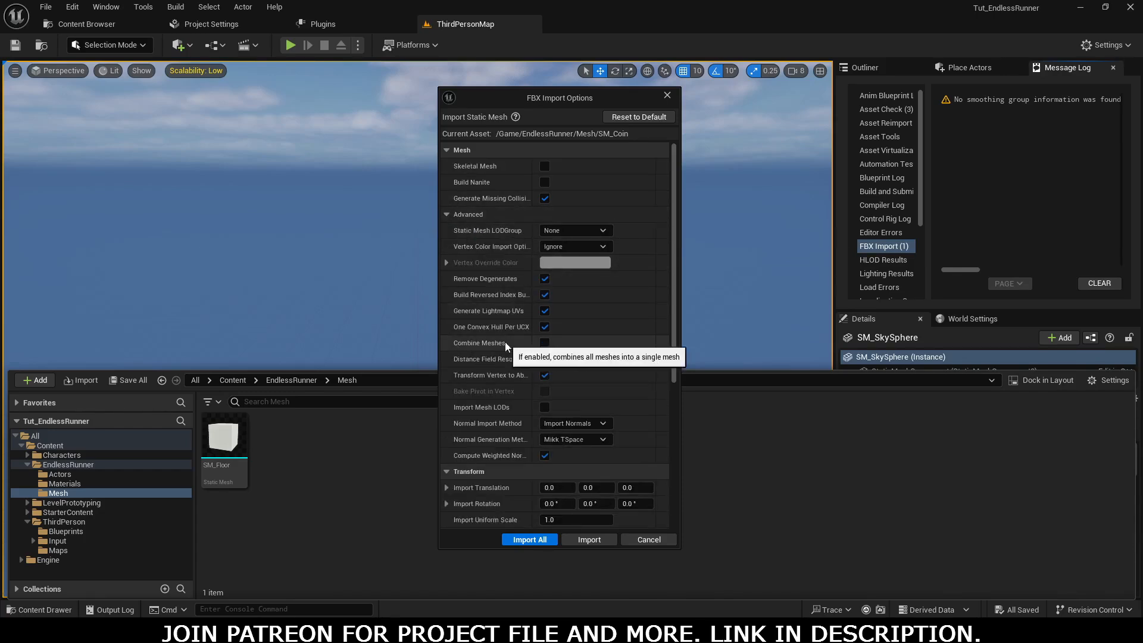
left_click(545, 343)
left_click(552, 541)
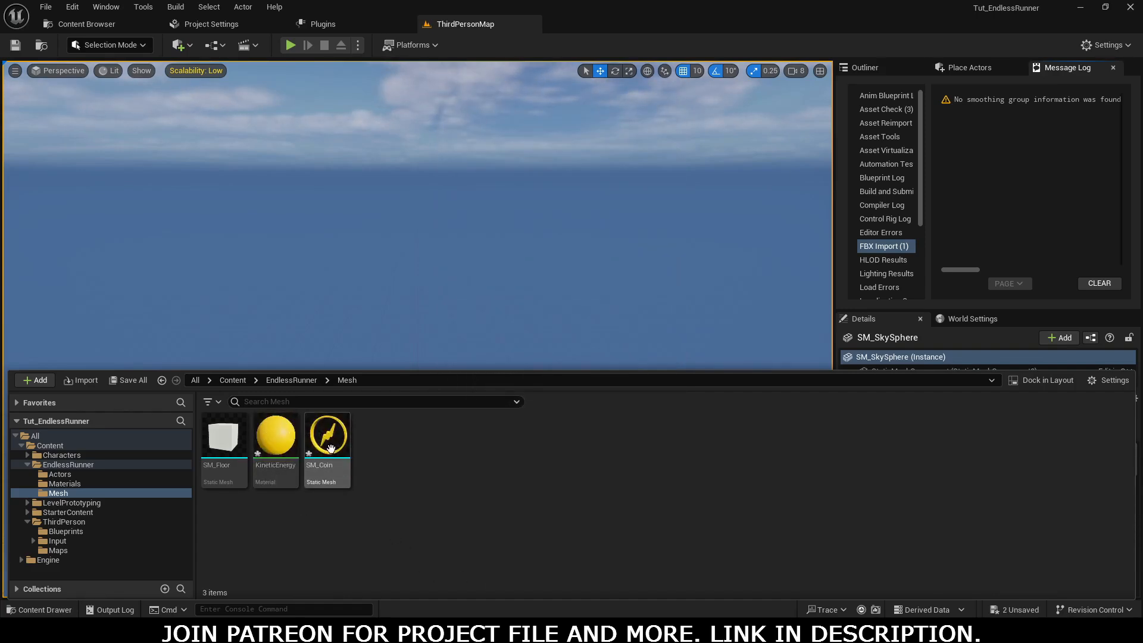
Rename the imported KineticEnergy material as M_Coin
mouse_move(337, 454)
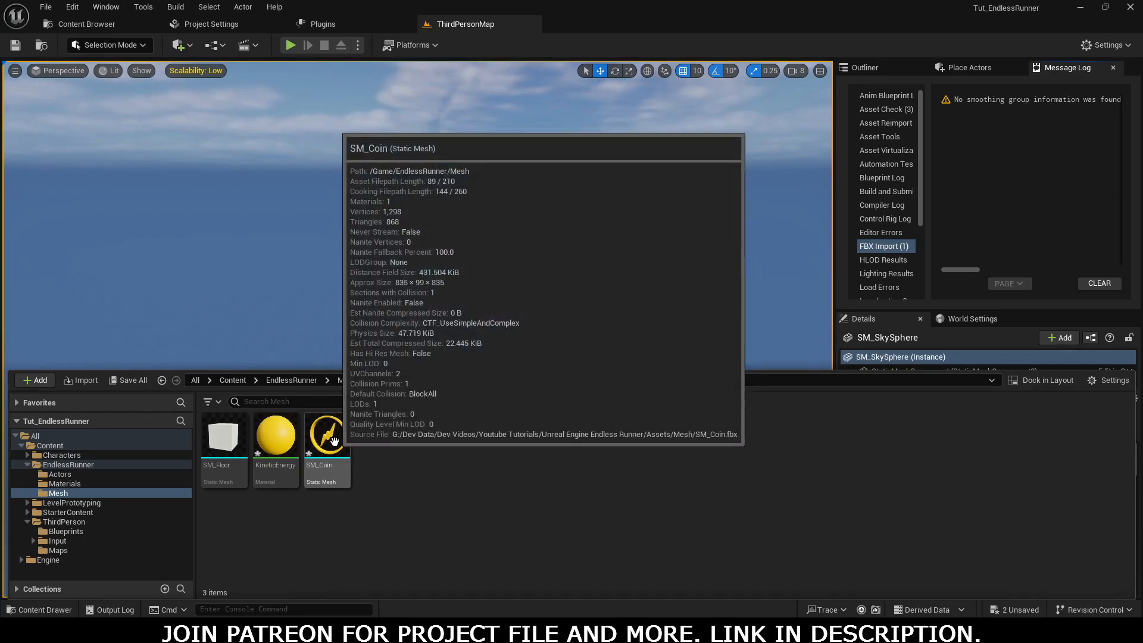
left_click(280, 474)
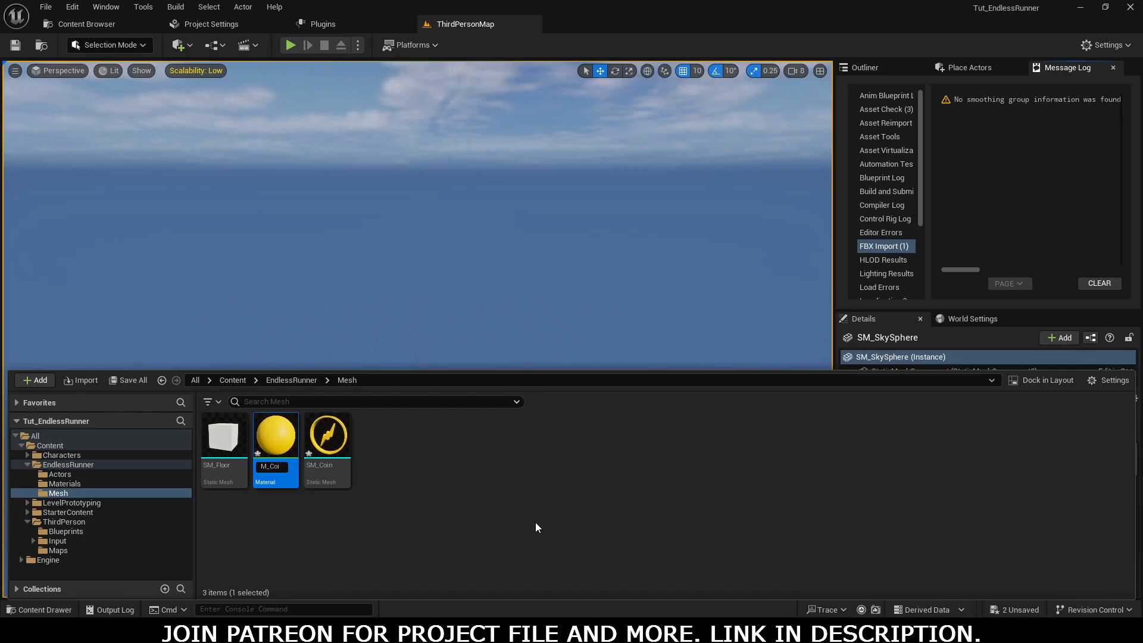
key("Return")
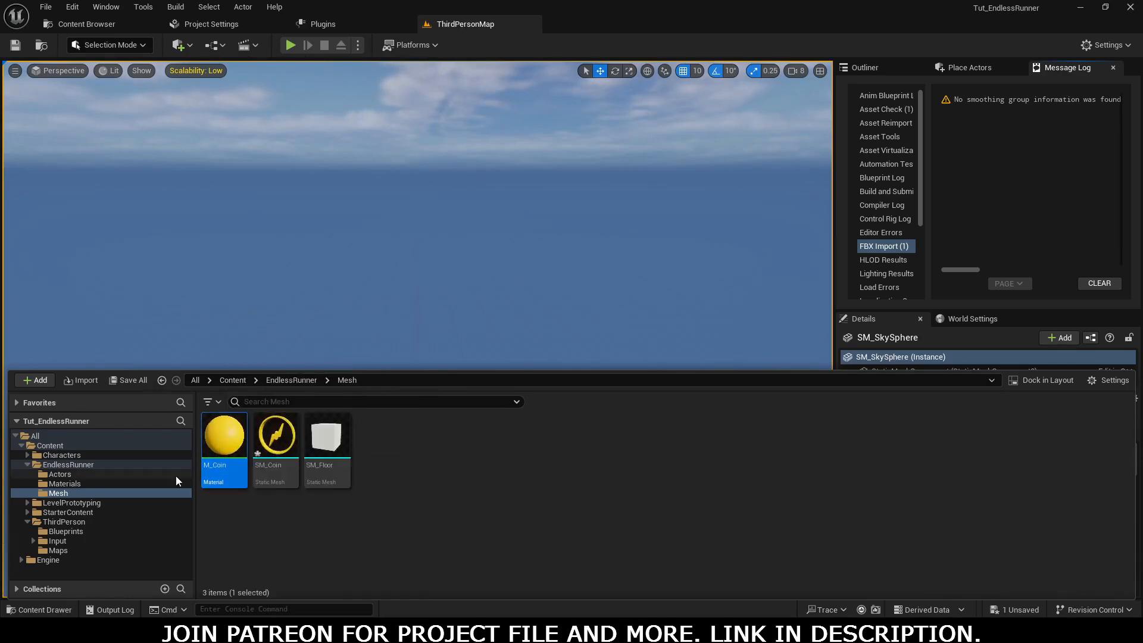
Move the M_Coin material from the Mesh folder into the EndlessRunner Materials folder
left_click(64, 484)
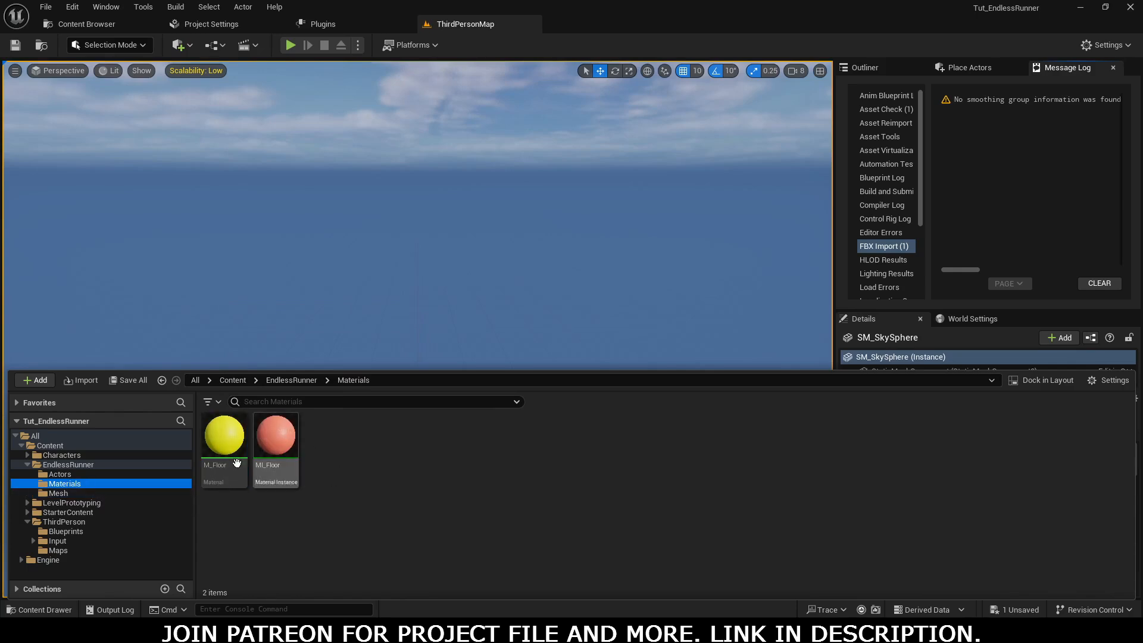
left_click(292, 381)
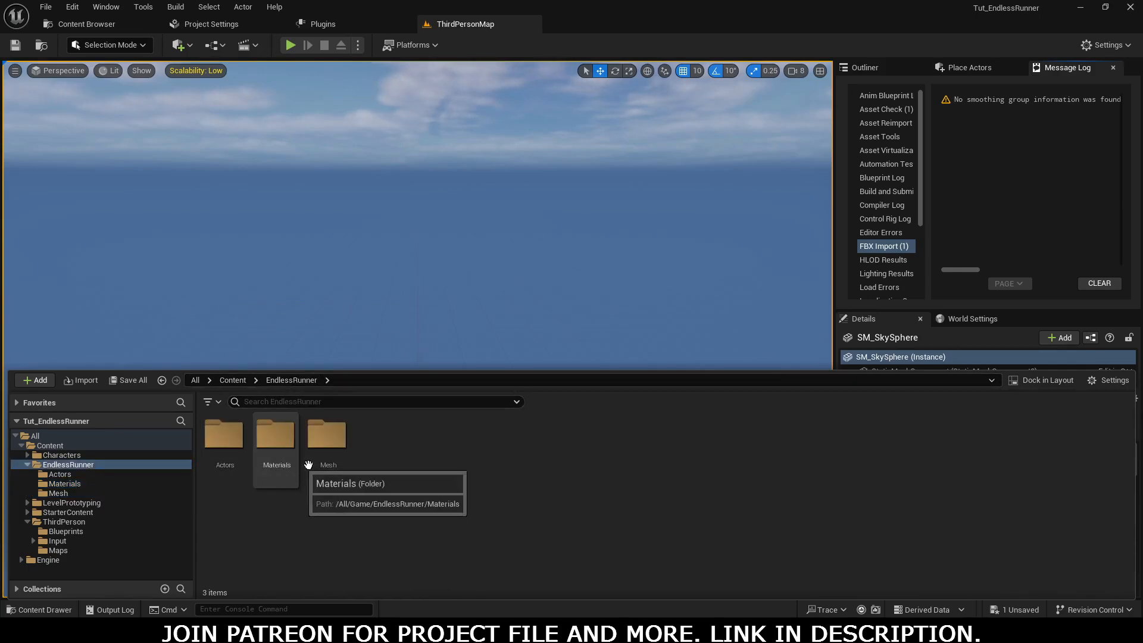
double_click(327, 444)
left_click(226, 470)
left_click_drag(226, 494, 72, 484)
left_click(102, 506)
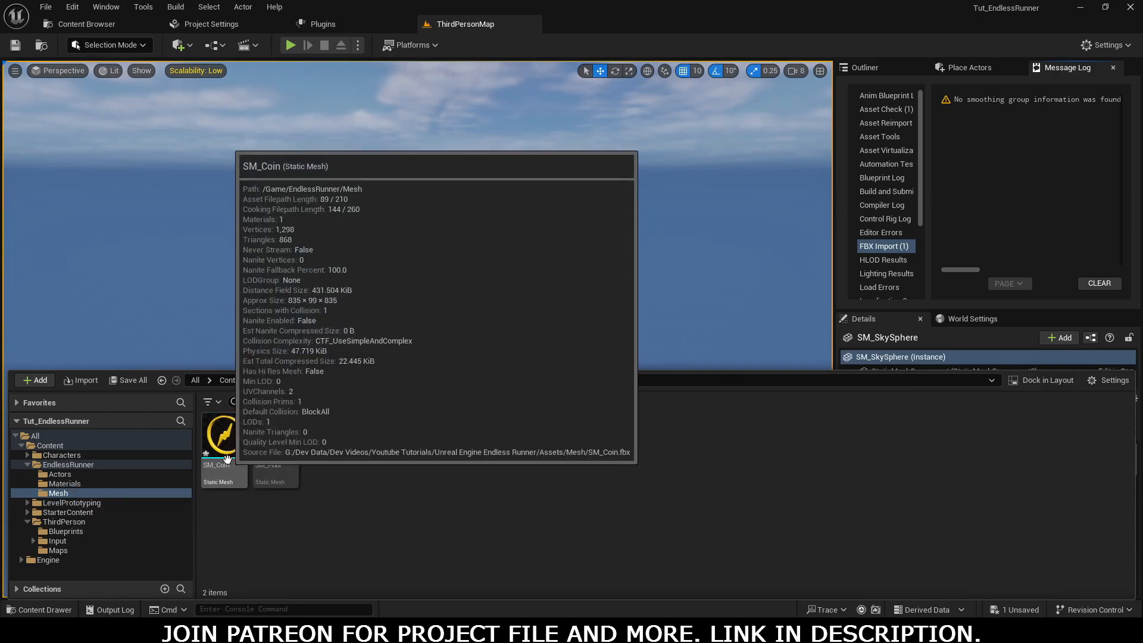
Open the SM_Coin mesh for editing, dock its editor beside the ThirdPersonMap level and view the whole coin
double_click(231, 465)
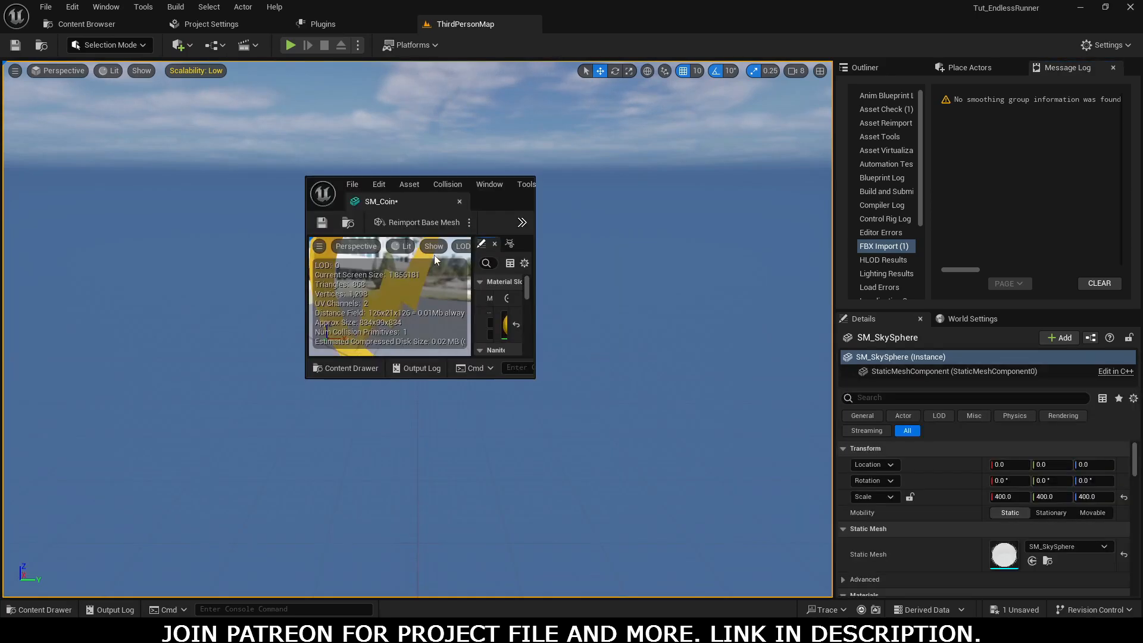
left_click_drag(369, 196, 535, 26)
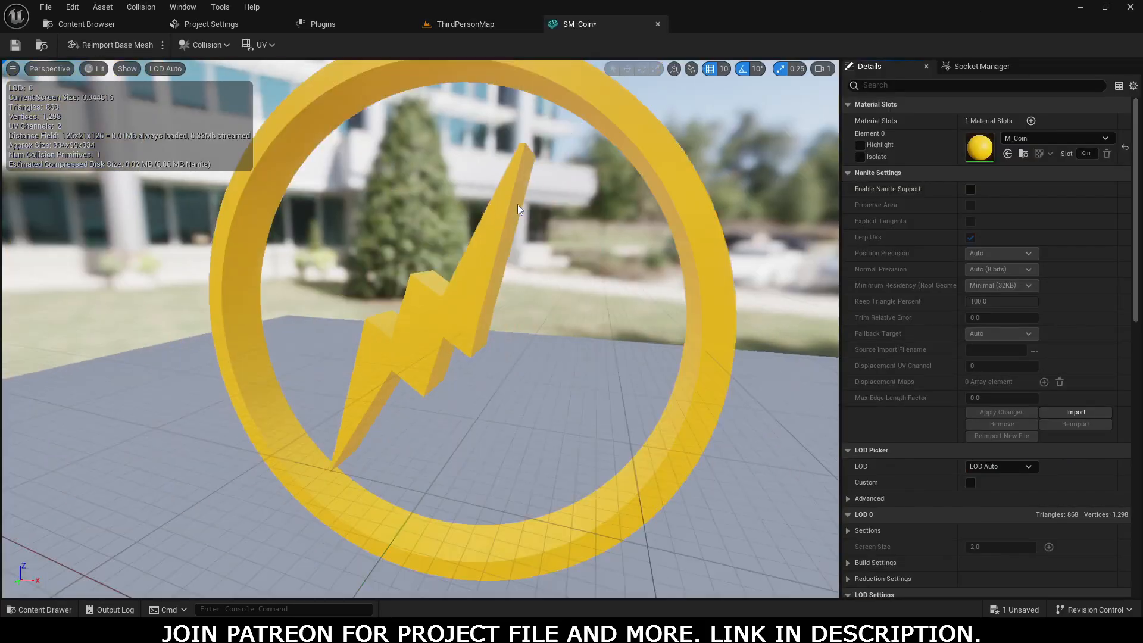
left_click_drag(514, 244, 482, 282)
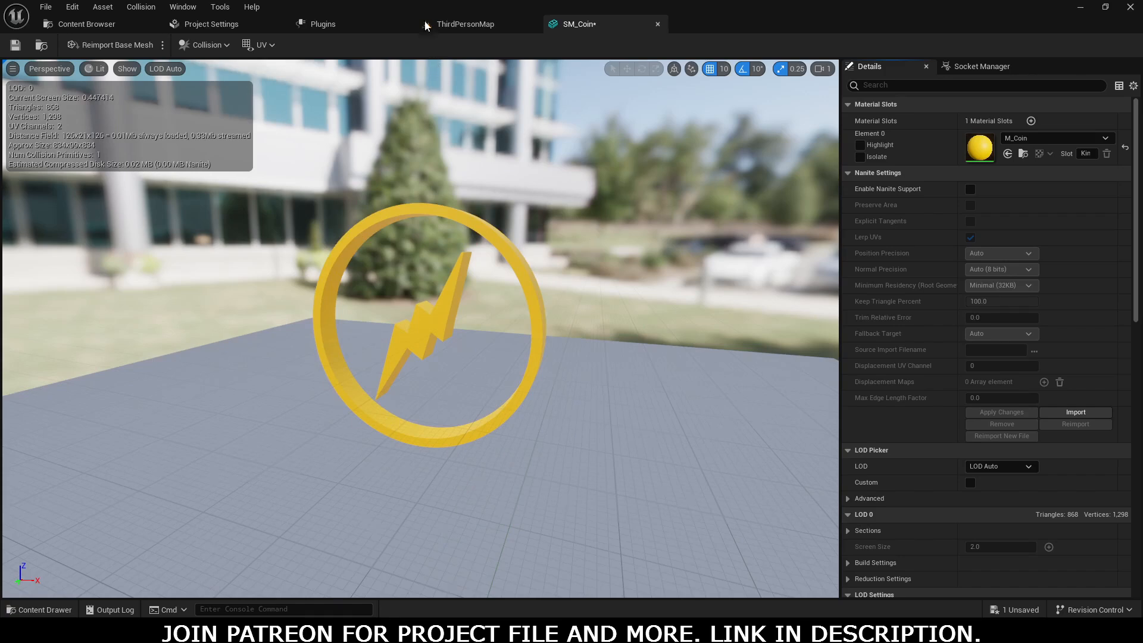
Place a test SM_Coin in the ThirdPersonMap level above the platforms to compare its size with the obstacles
left_click(481, 23)
right_click_drag(524, 353, 420, 313)
left_click(524, 301)
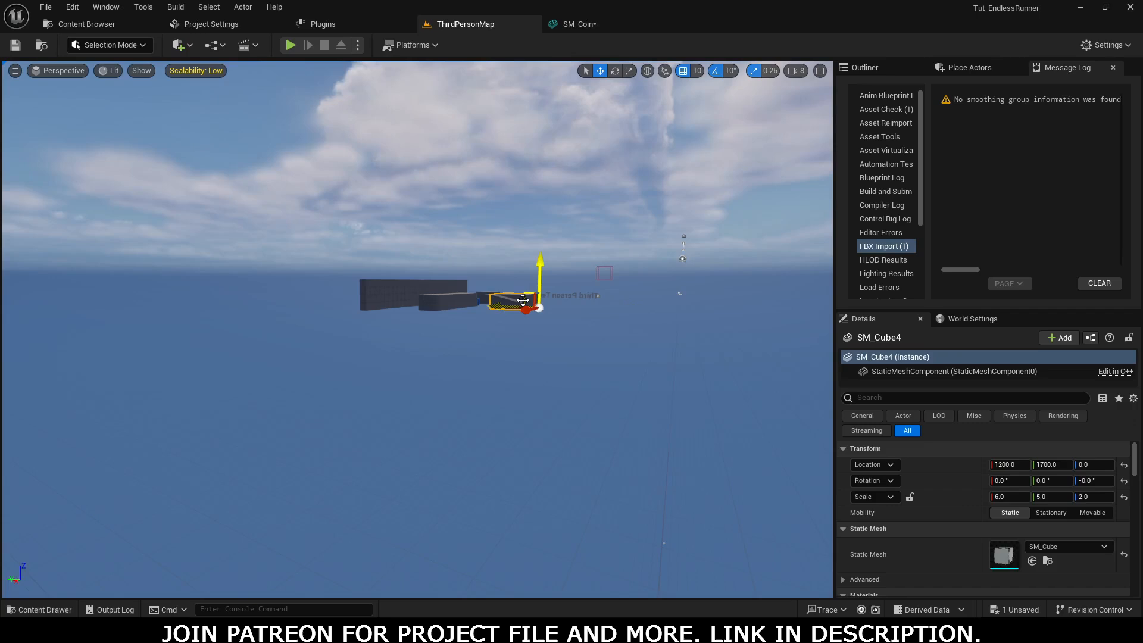
key("f")
right_click_drag(523, 300, 286, 404)
key("ctrl+space")
left_click_drag(234, 456, 570, 170)
right_click_drag(570, 170, 714, 143)
key("a")
right_click_drag(309, 207, 351, 221)
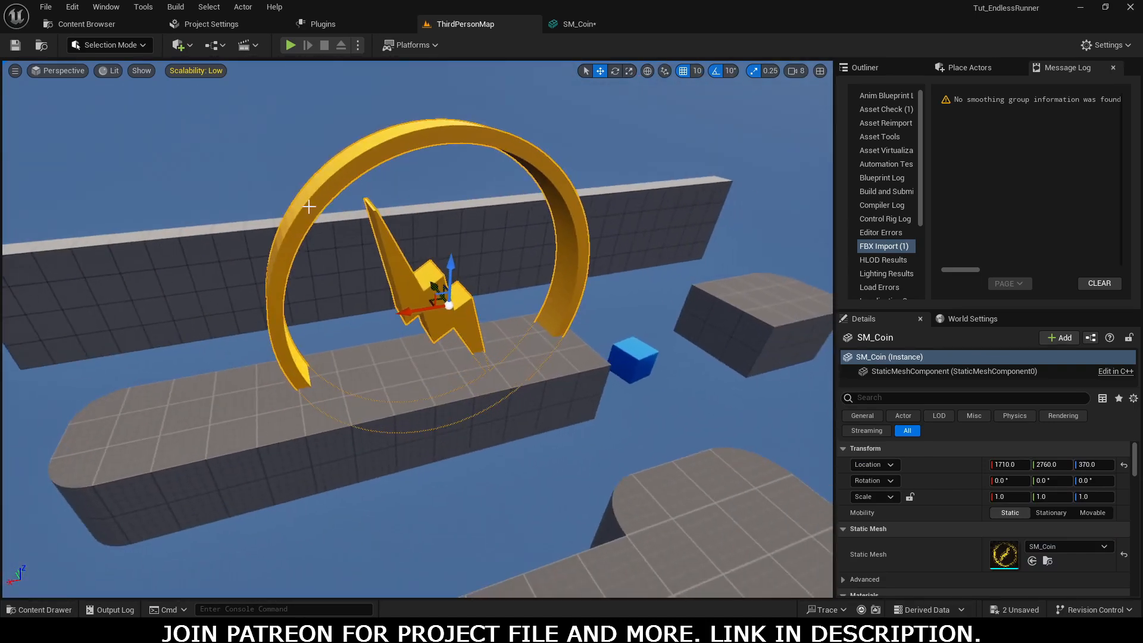
Set SM_Coin's Import Uniform Scale to 0.2 and reimport the base mesh
left_click(587, 24)
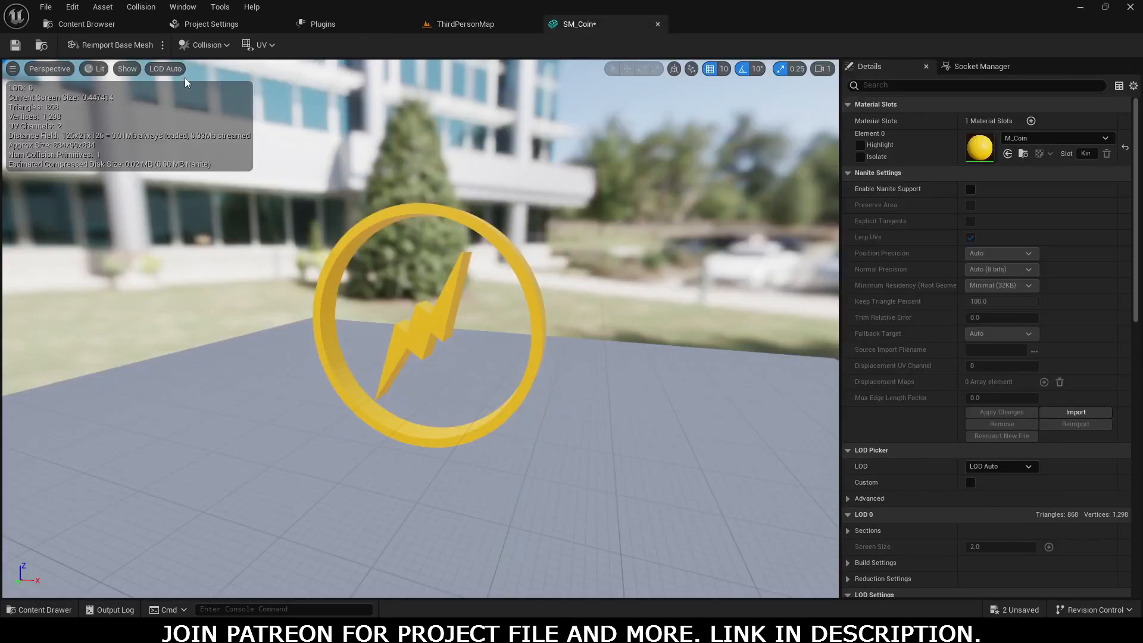
scroll(929, 247, "down", 10)
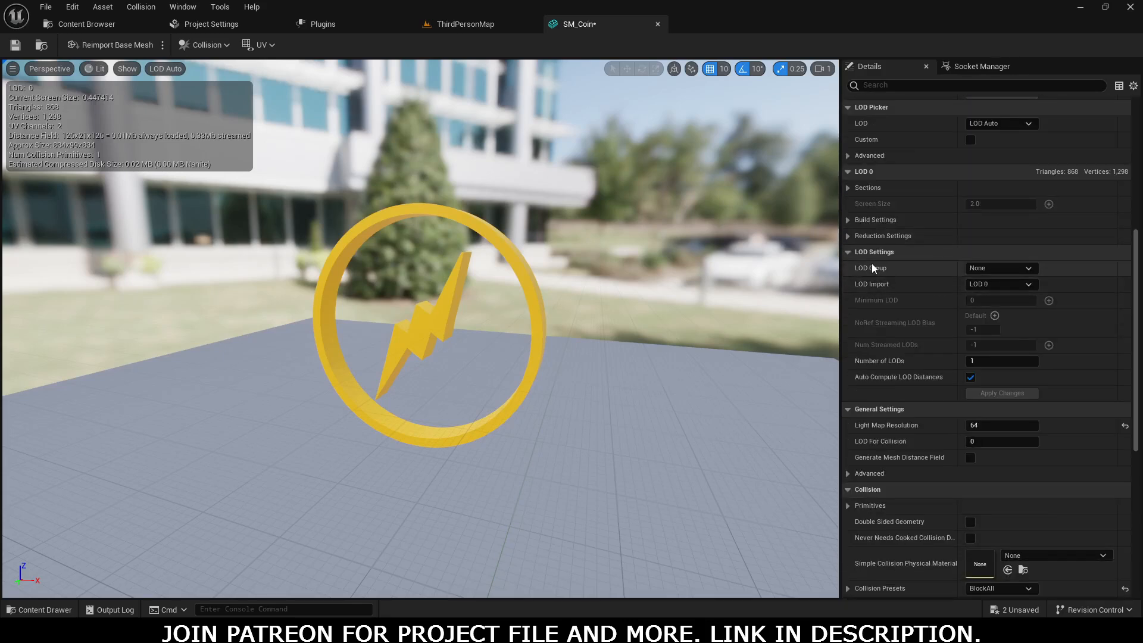
scroll(887, 312, "down", 3)
scroll(893, 321, "down", 8)
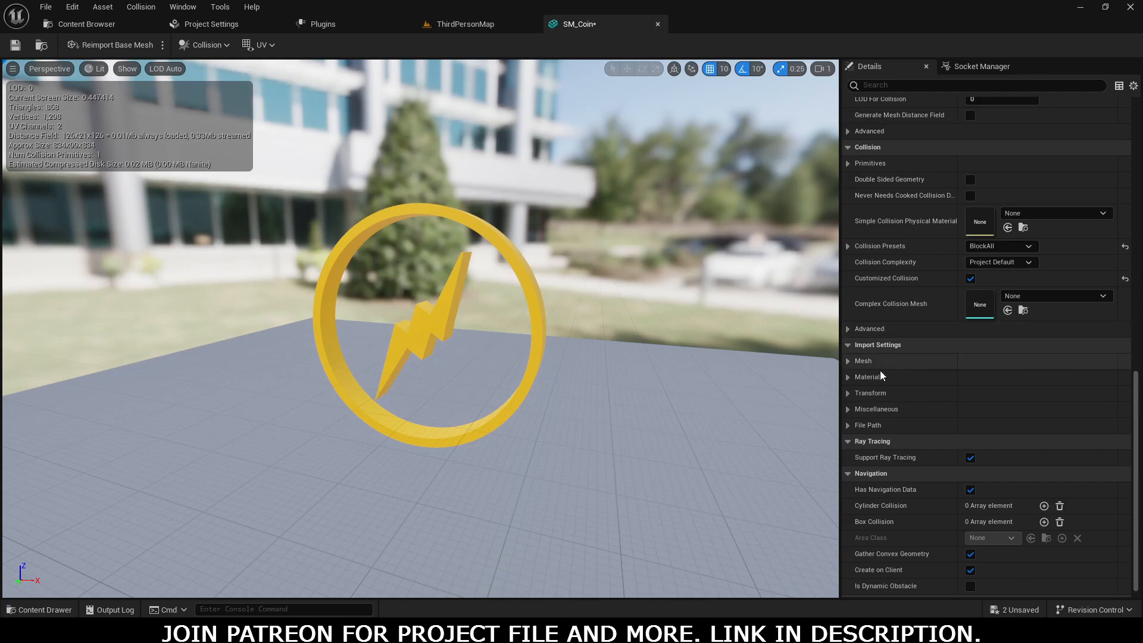
left_click(847, 393)
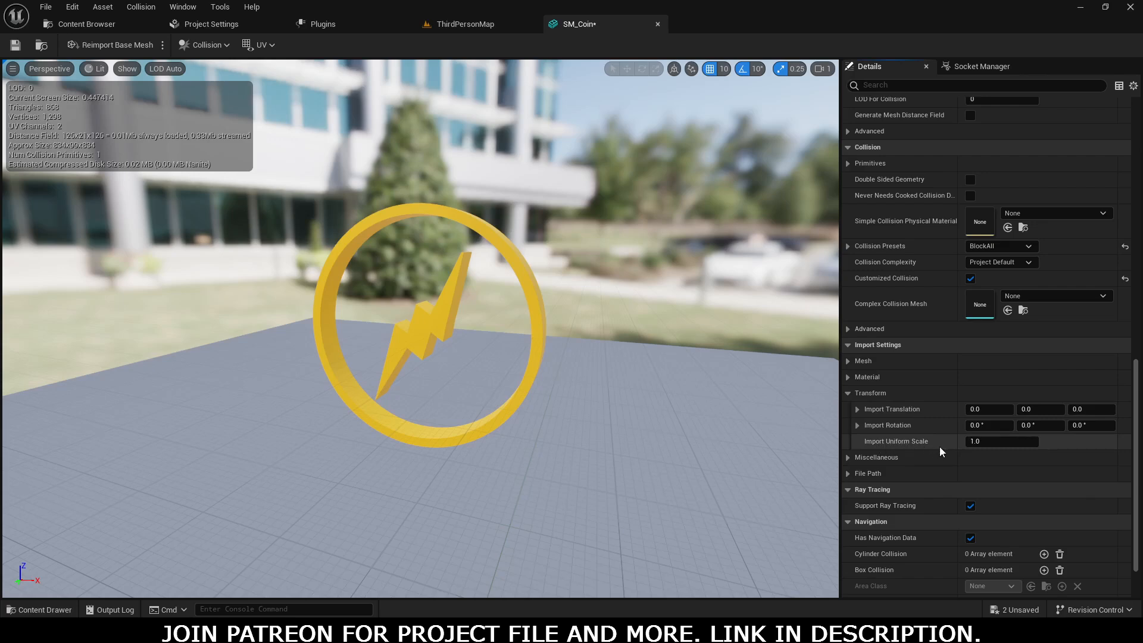
left_click(982, 442)
type("0")
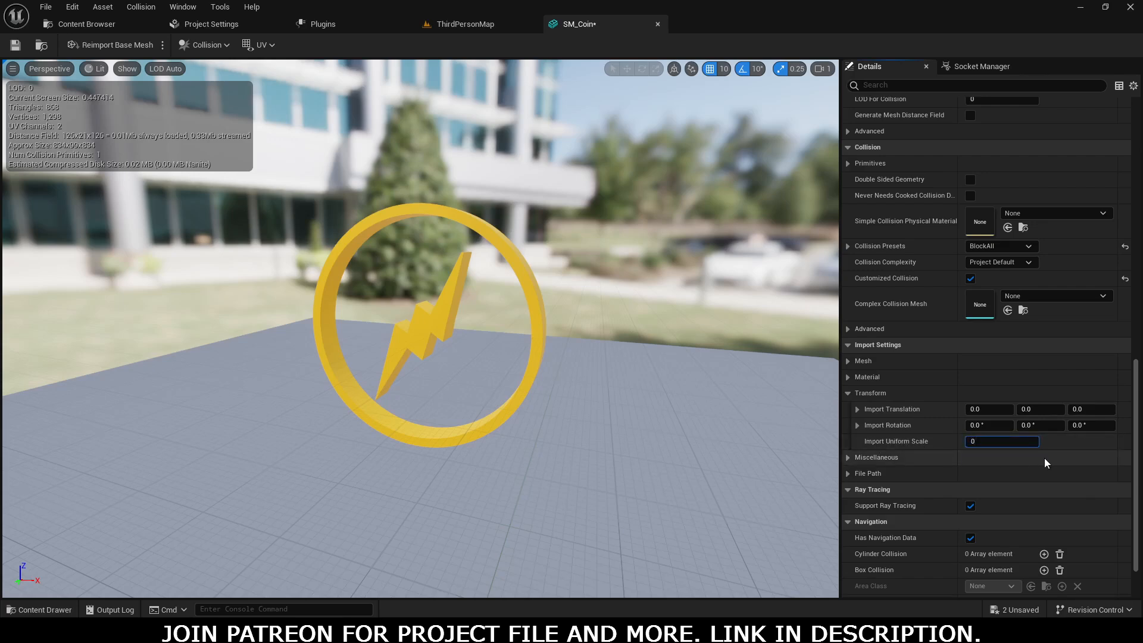
type(".2")
key("Return")
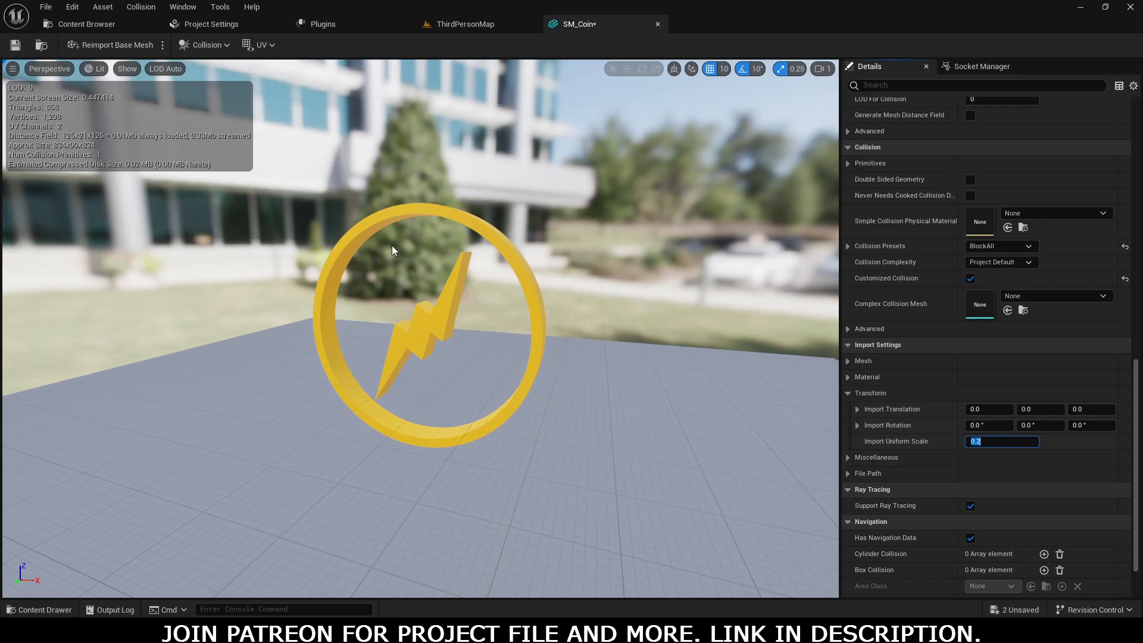
left_click(131, 44)
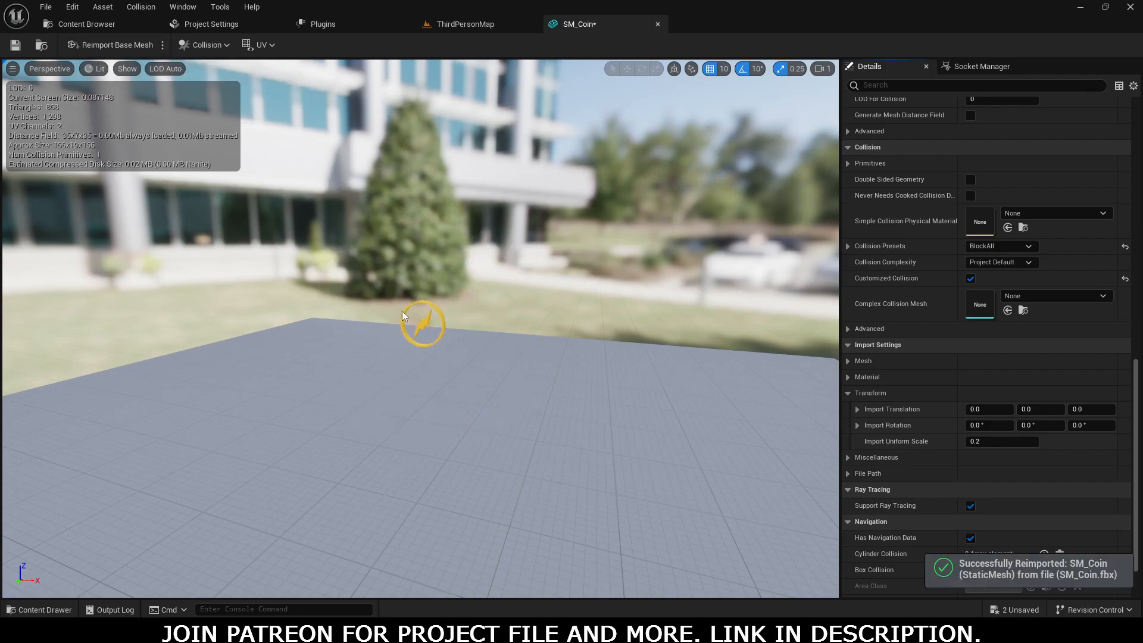
Examine the size of the rescaled test coin against the platform and wall in the level
left_click(471, 25)
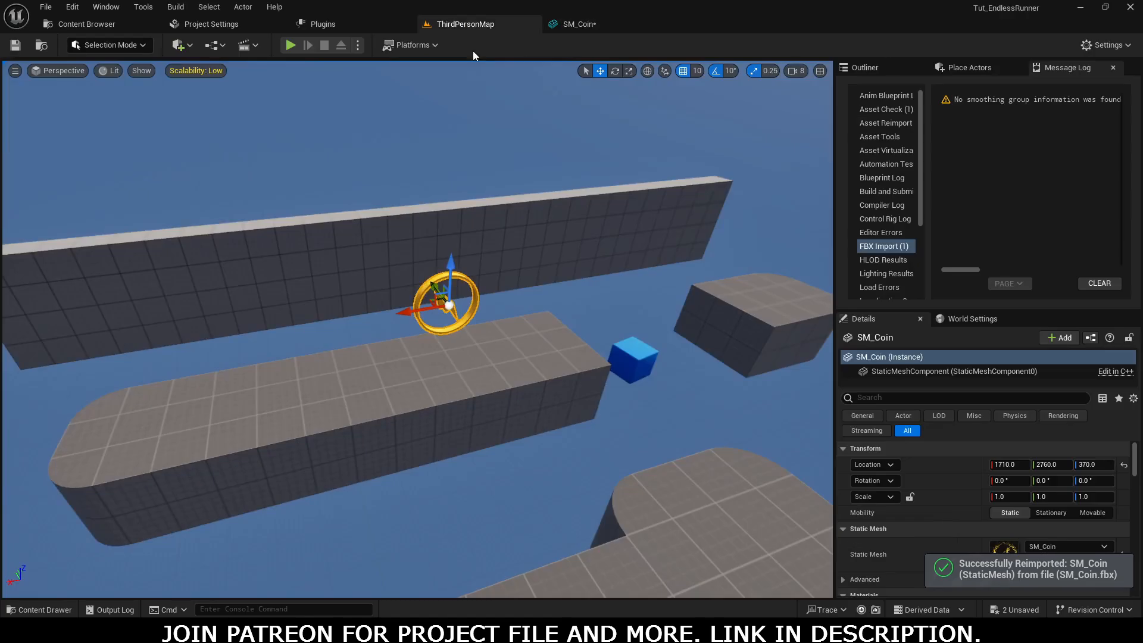
key("f")
key("a")
key("q")
key("e")
key("d")
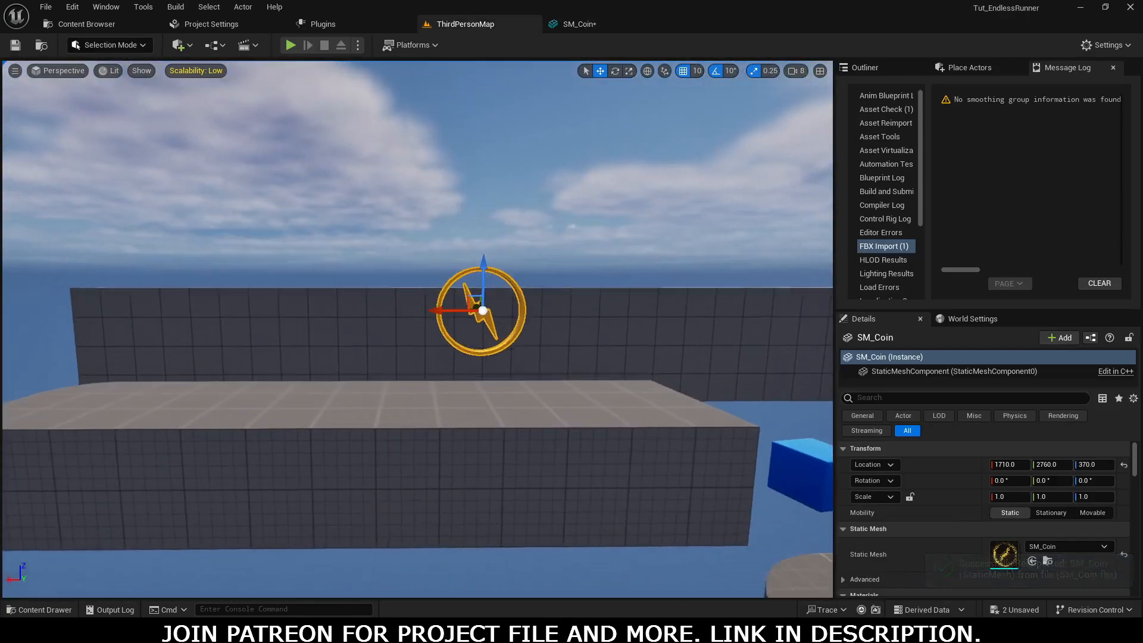
key("w")
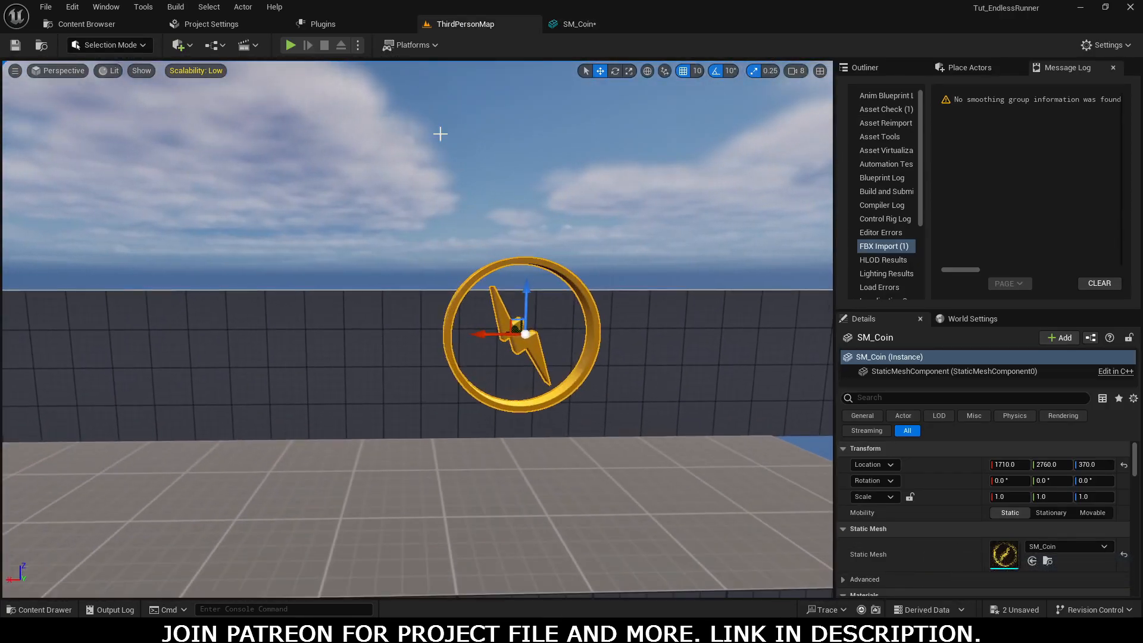
Set SM_Coin's Import Uniform Scale to 0.07 and reimport the base mesh
left_click(596, 24)
left_click(1002, 443)
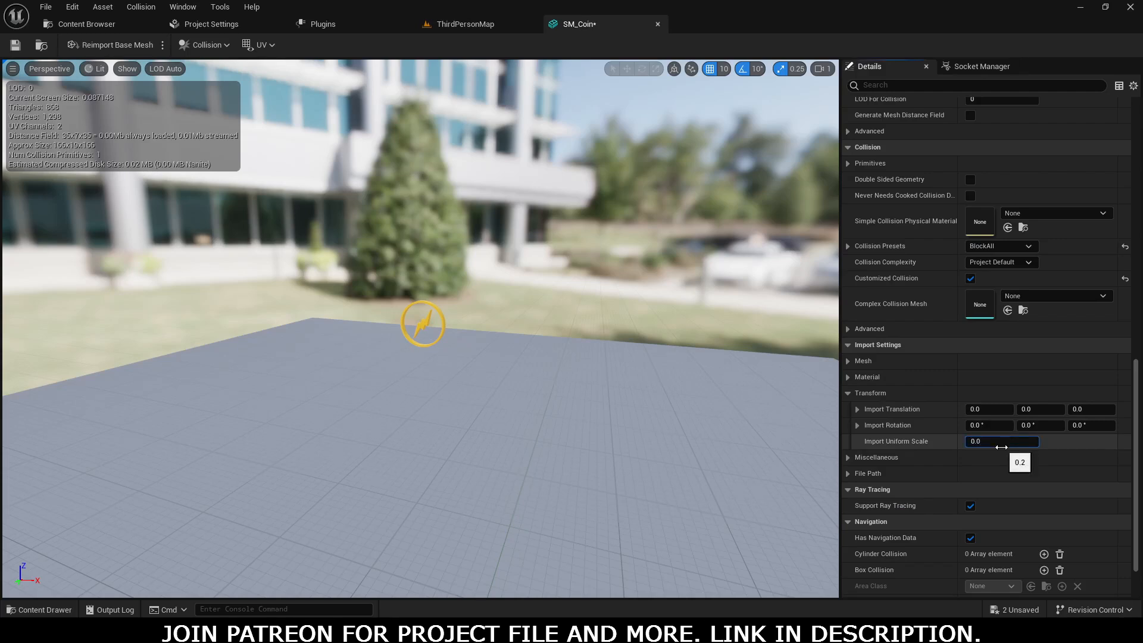
type("0.07")
key("Return")
left_click(108, 42)
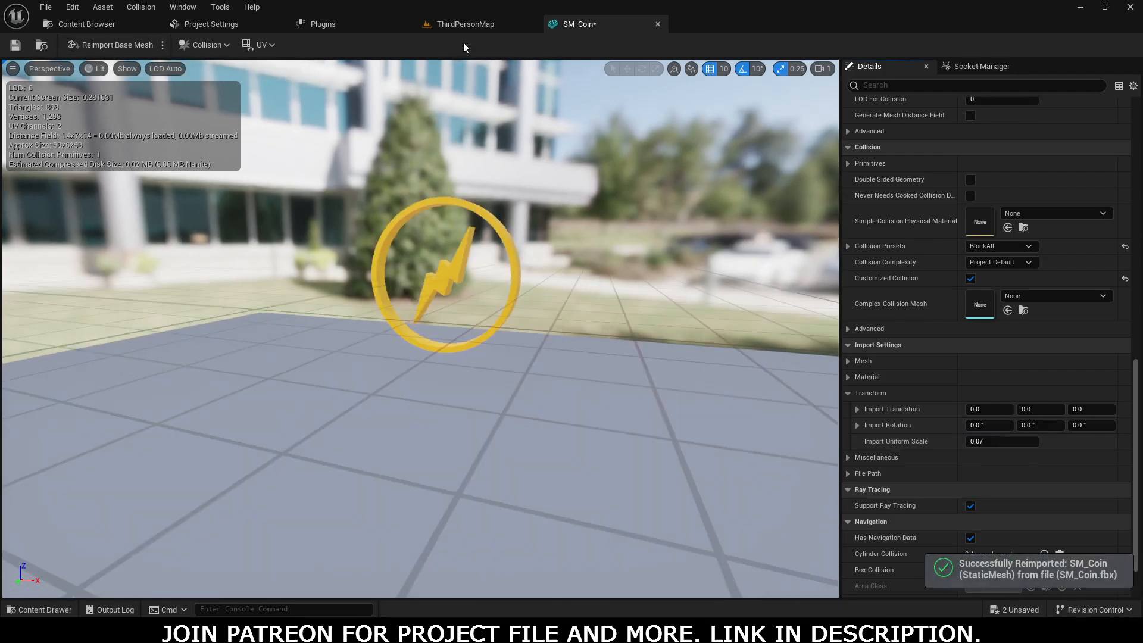
Lower the test coin to Z 240 near the platform to judge its size, and delete it from the level
left_click(464, 24)
key("f")
key("d")
right_click_drag(356, 272, 328, 287)
left_click_drag(323, 203, 335, 342)
key("d")
right_click_drag(264, 418, 263, 419)
key("a")
key("w")
key("s")
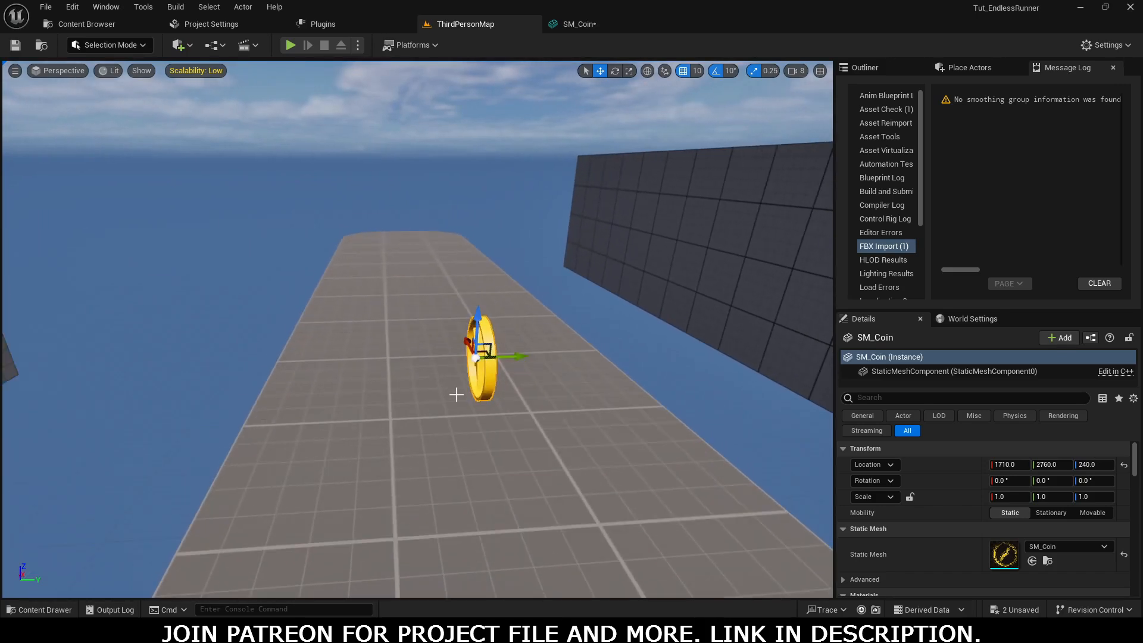
key("Delete")
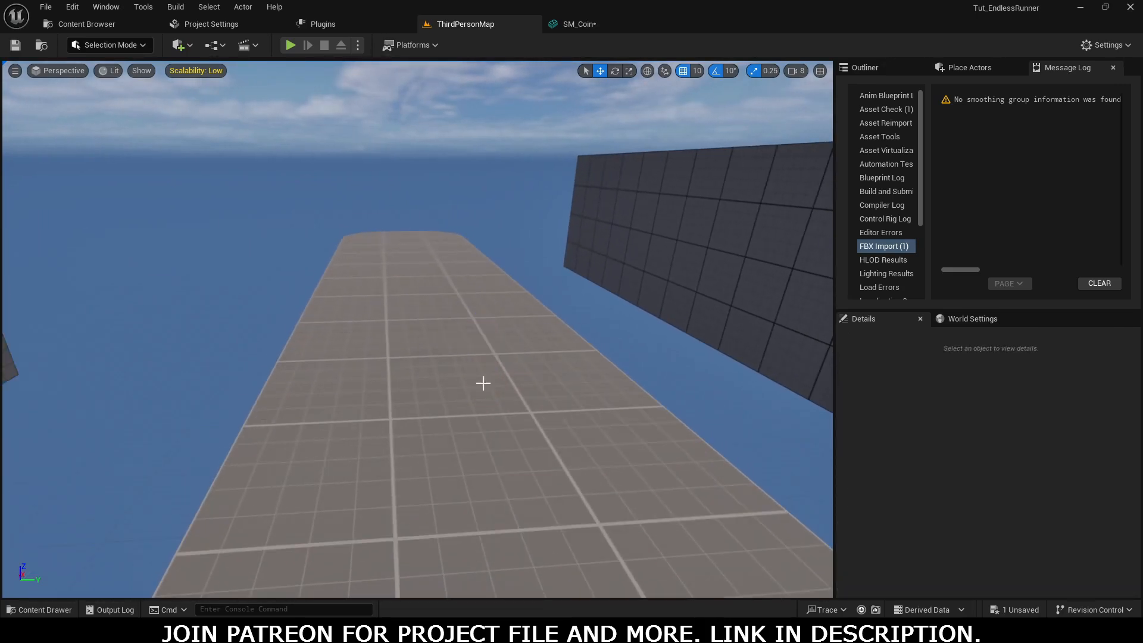
Display SM_Coin's simple collision and examine the hull around the coin and the available collision options
left_click(581, 24)
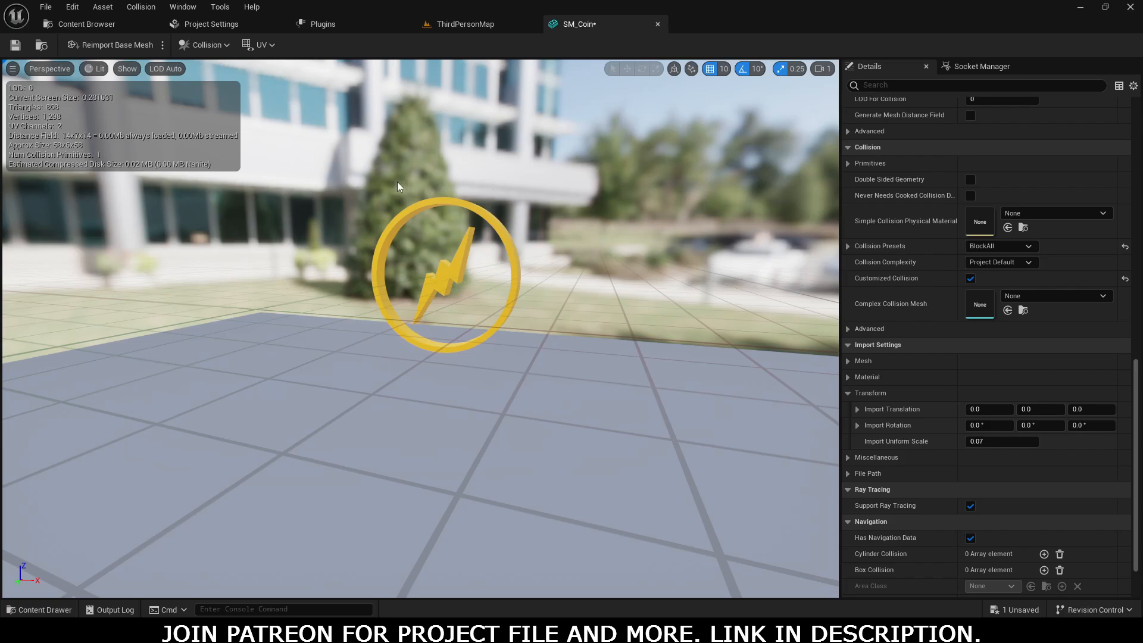
left_click(126, 69)
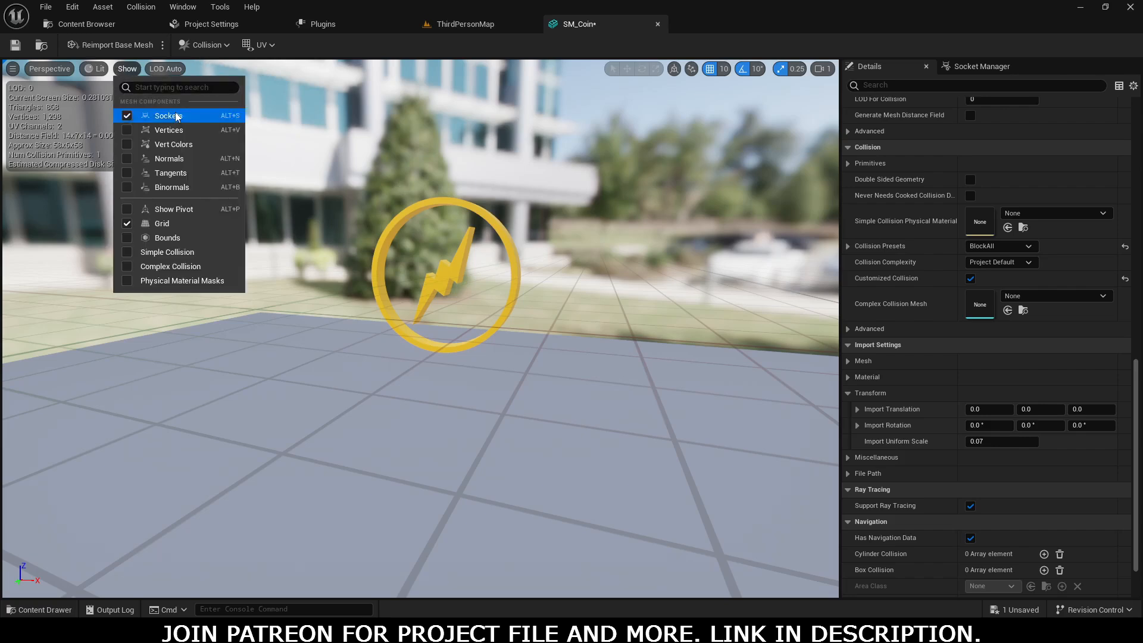
left_click(140, 253)
right_click_drag(140, 254, 310, 212)
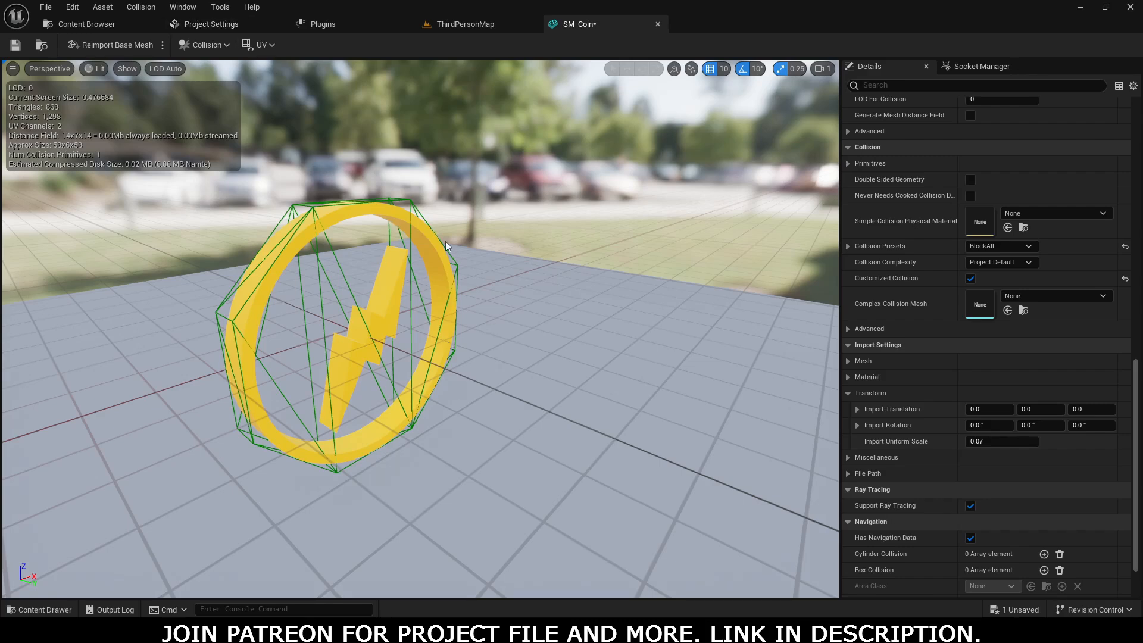
left_click(205, 44)
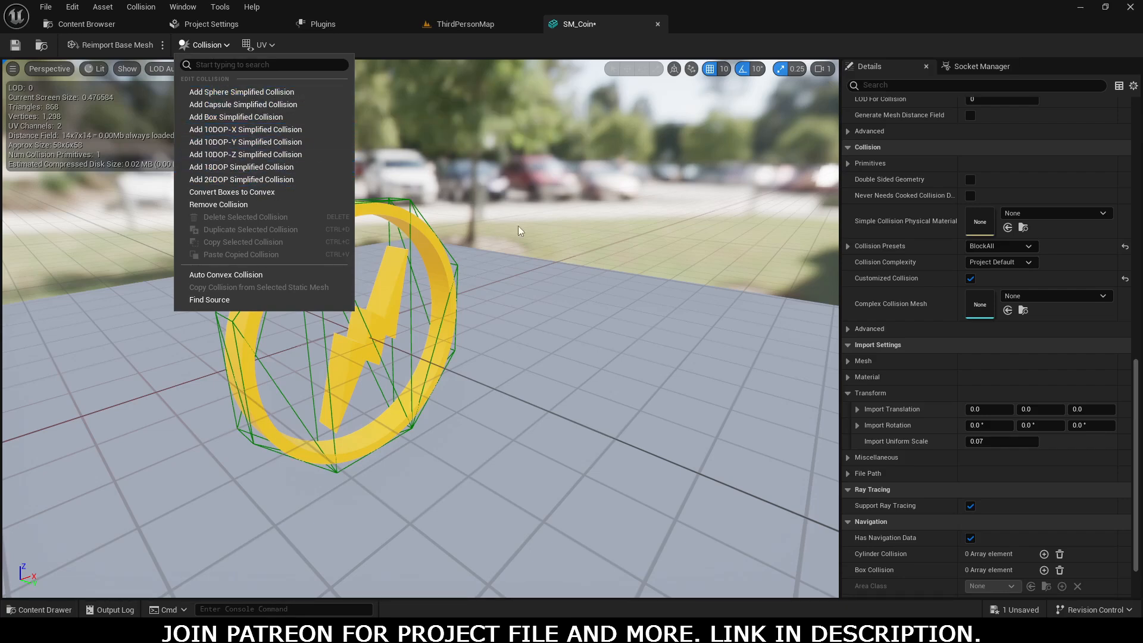
left_click(634, 305)
right_click_drag(690, 264, 572, 274)
key("d")
key("s")
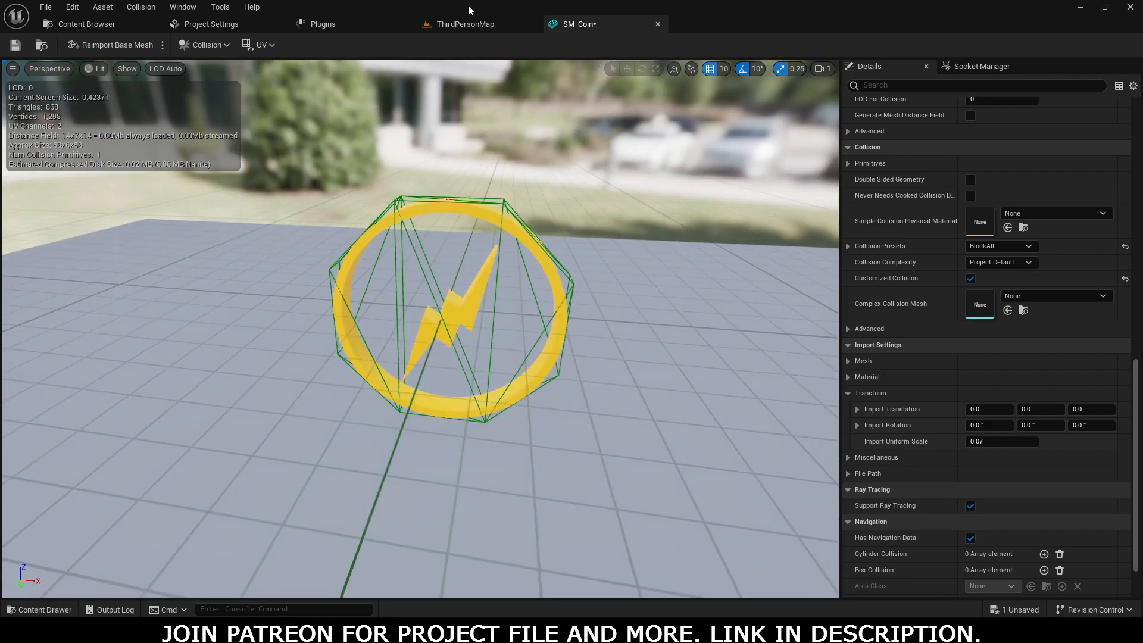
Return to the ThirdPersonMap level and save all unsaved assets
left_click(465, 23)
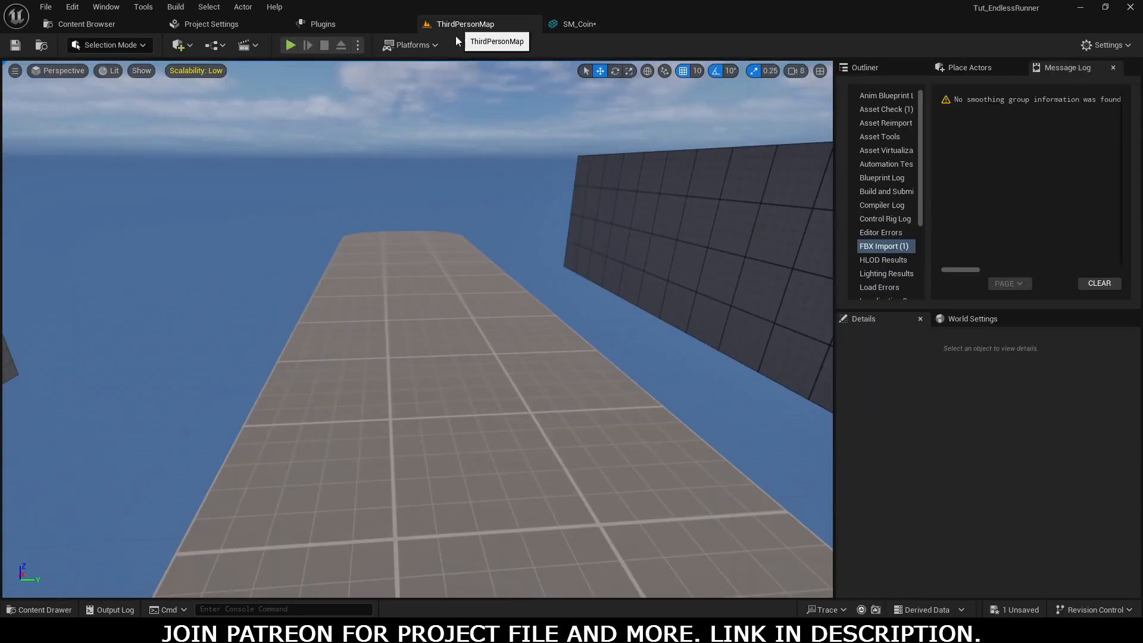
left_click(46, 7)
left_click(69, 174)
key("w")
right_click_drag(290, 198, 289, 259)
key("a")
key("s")
right_click_drag(350, 153, 350, 153)
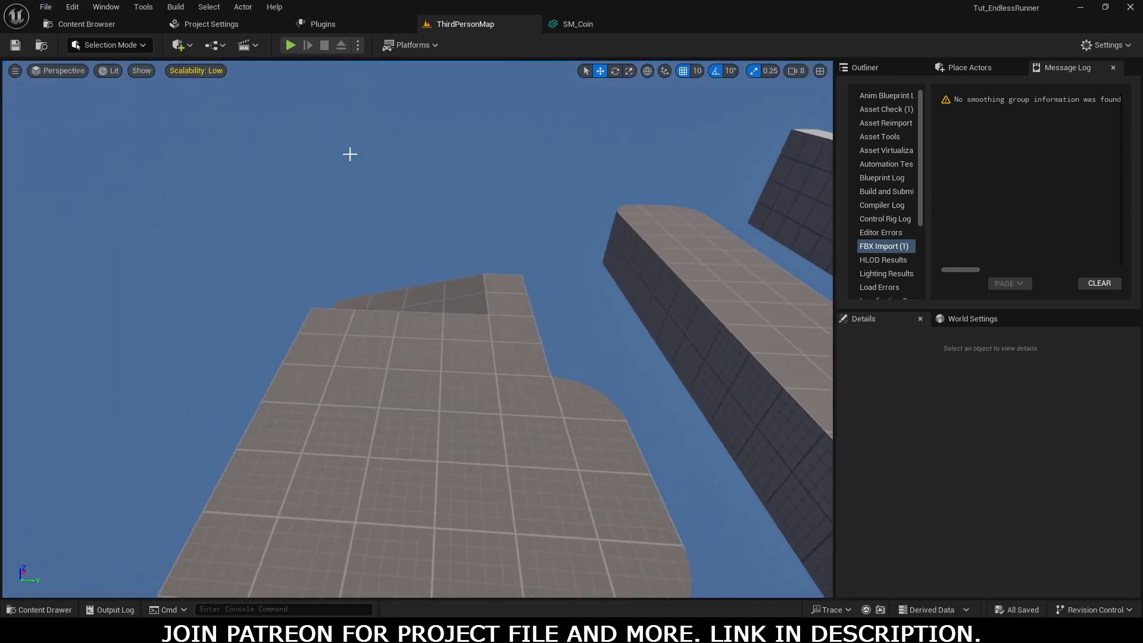
left_click(577, 23)
left_click(465, 23)
right_click_drag(481, 65, 480, 65)
right_click_drag(454, 280, 454, 280)
Create an Actor Blueprint class named BP_Pickup_Coin in the EndlessRunner Actors folder
key("ctrl+space")
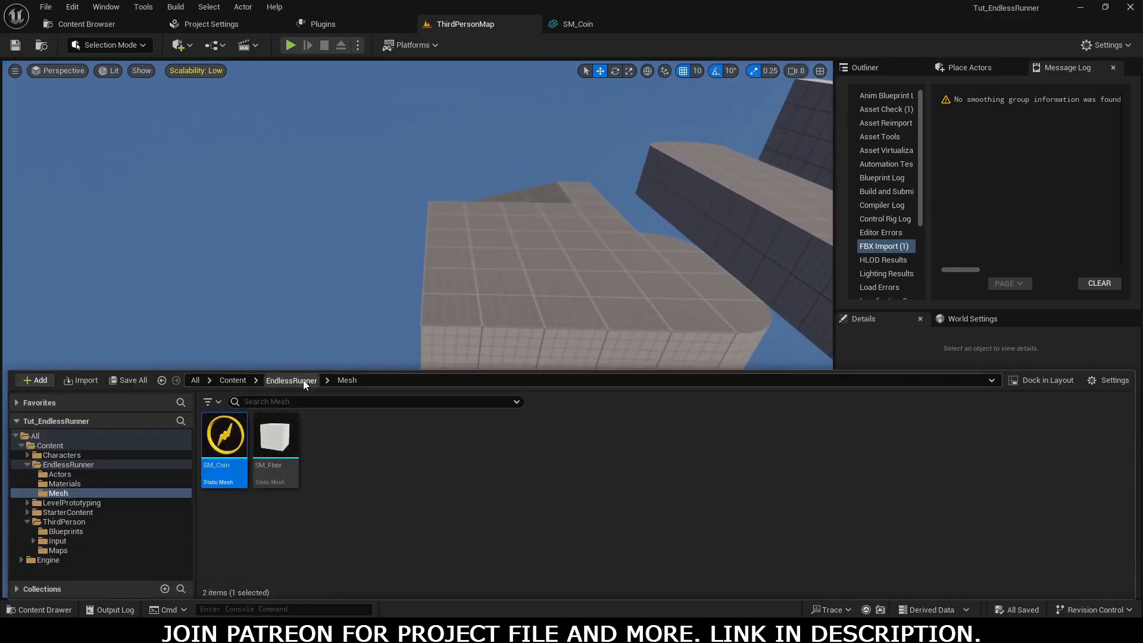
left_click(291, 380)
double_click(225, 444)
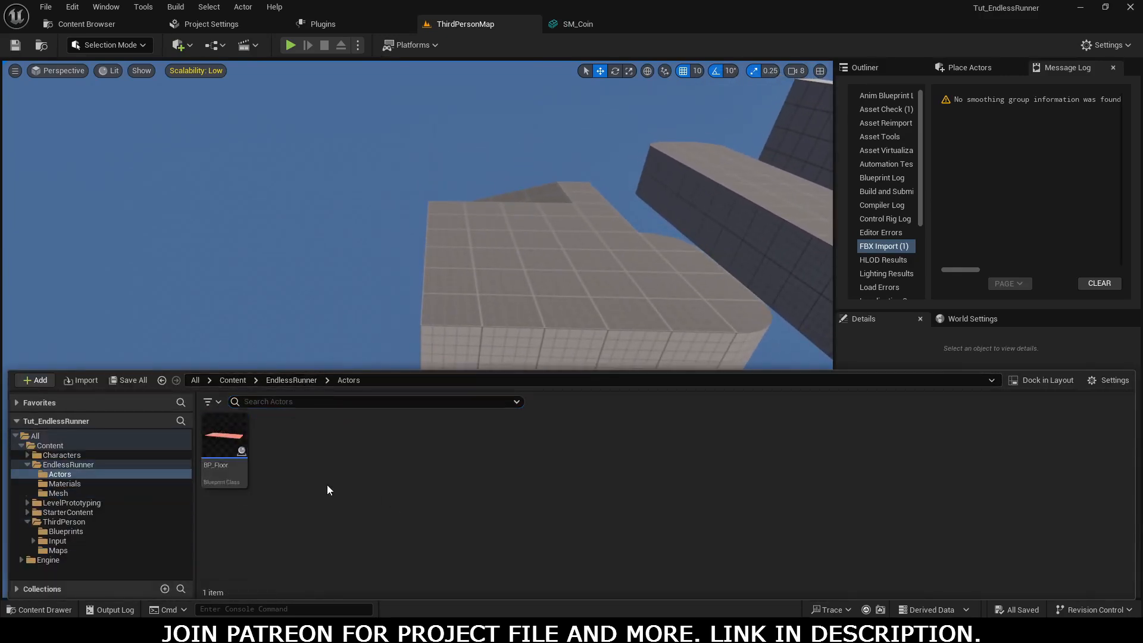
right_click(282, 475)
left_click(373, 266)
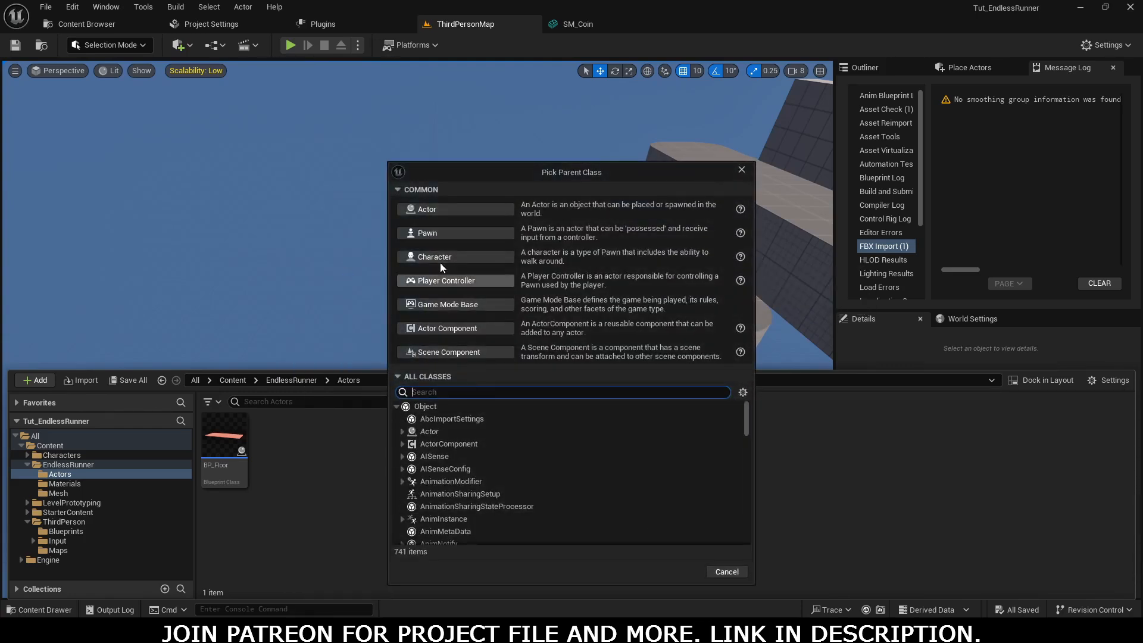
left_click(438, 209)
type("B")
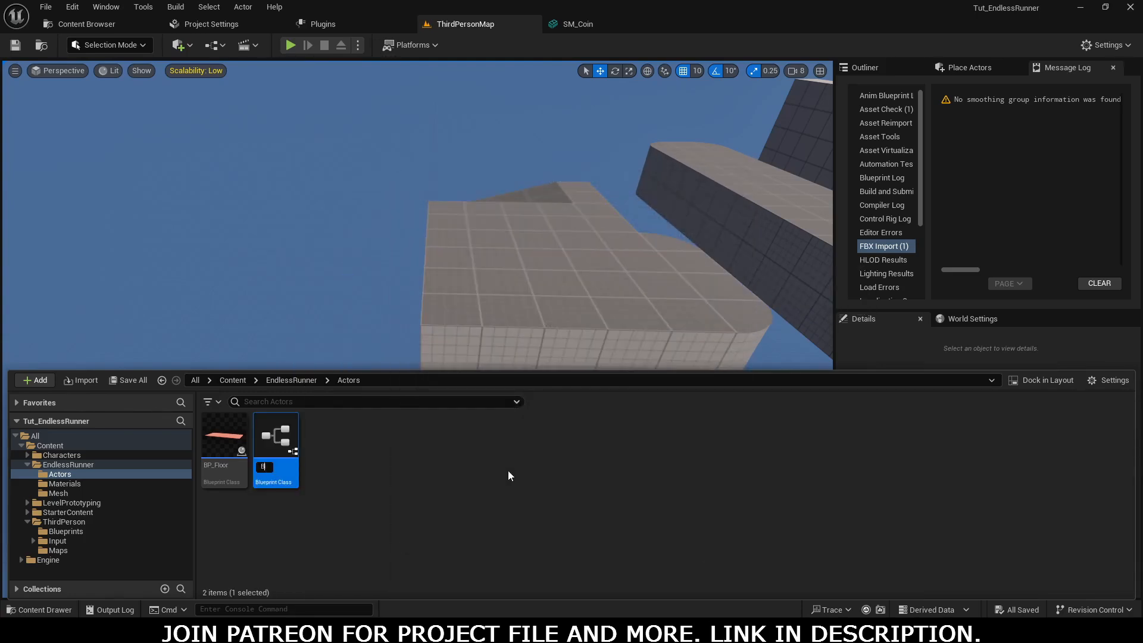
type("P_Pickup")
key("Return")
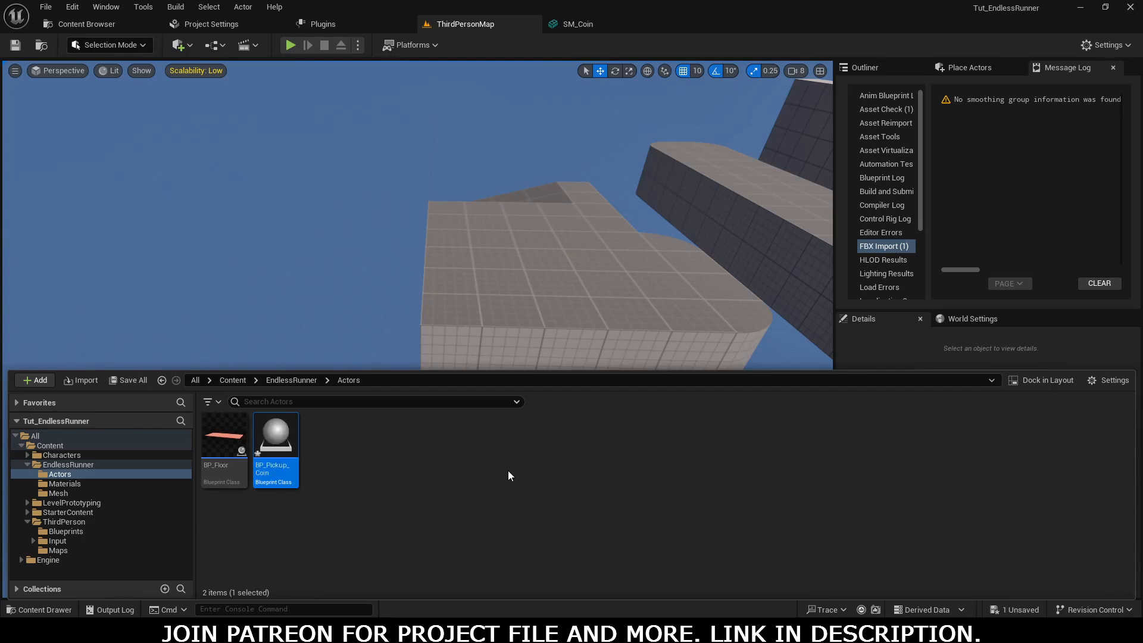
Open the BP_Pickup_Coin Blueprint and add a Static Mesh component named SM_Coin under its scene root
double_click(267, 465)
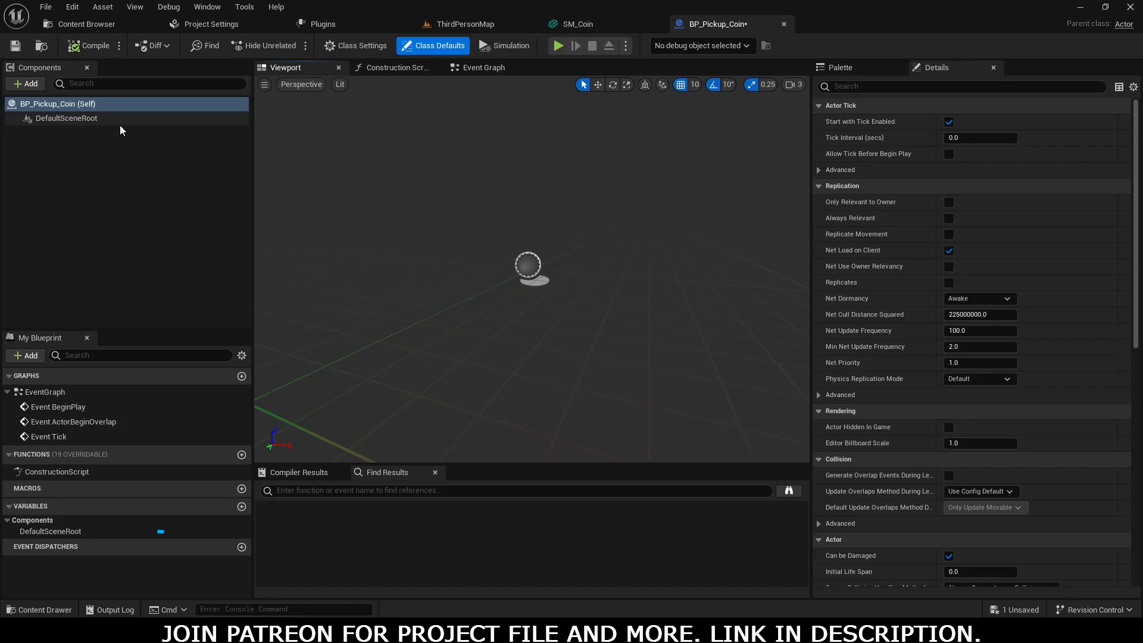
left_click(30, 83)
type("s")
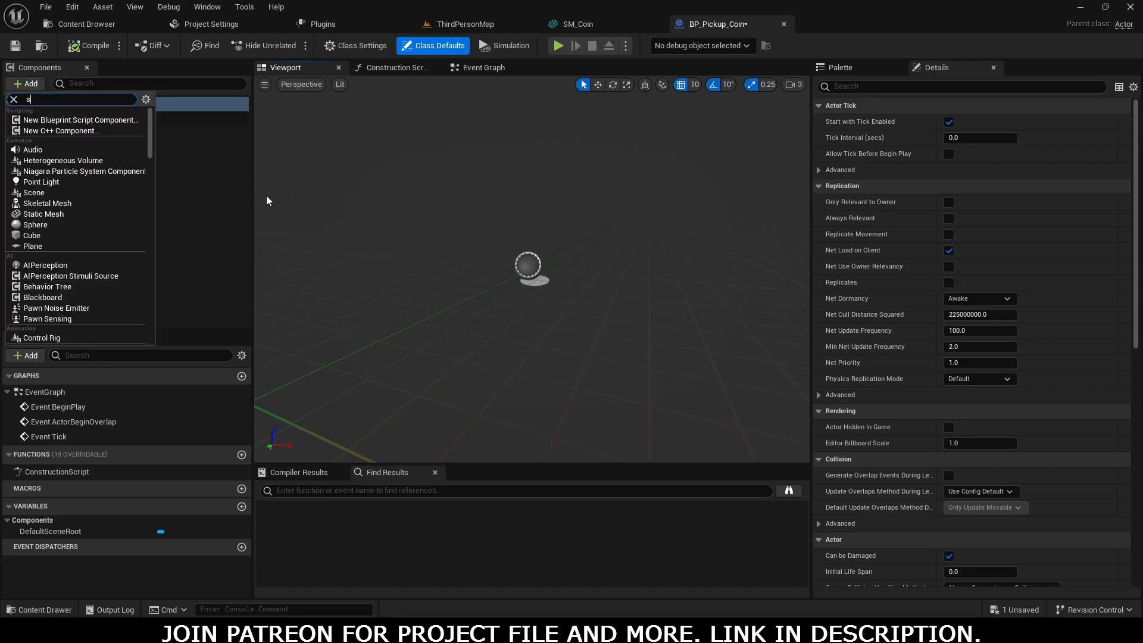
type("tat")
left_click(42, 206)
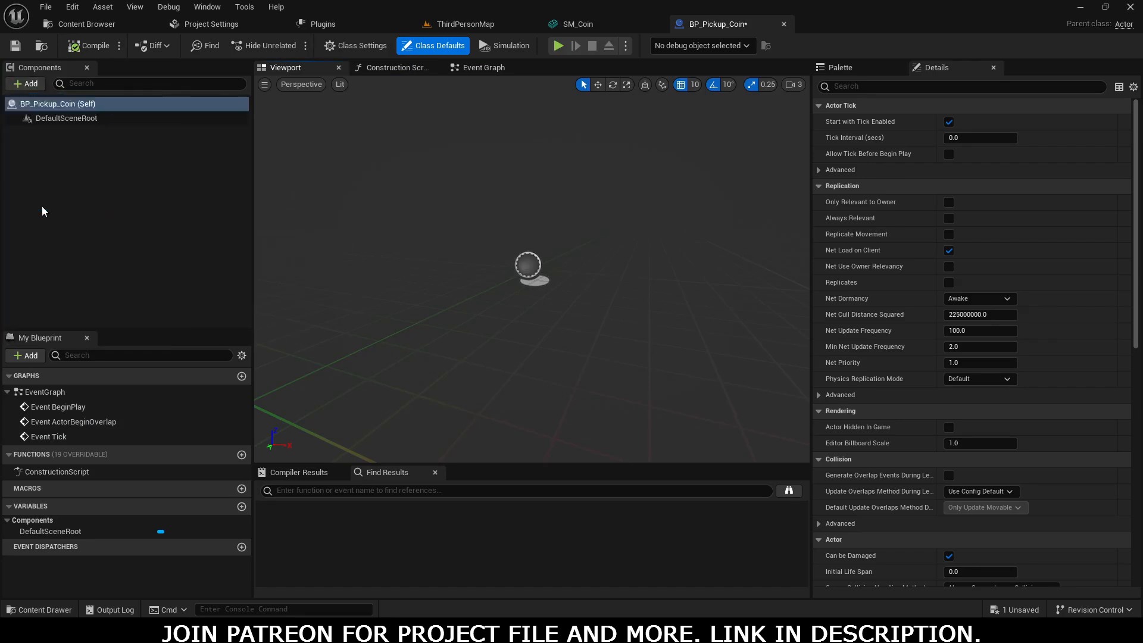
type("SM_Coin")
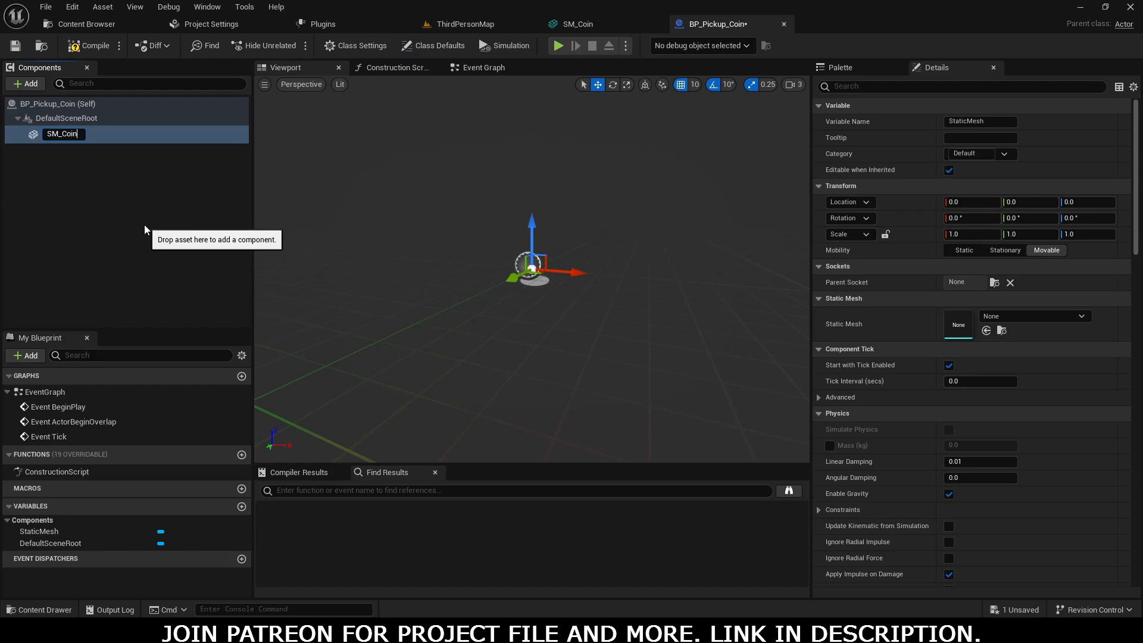
key("Return")
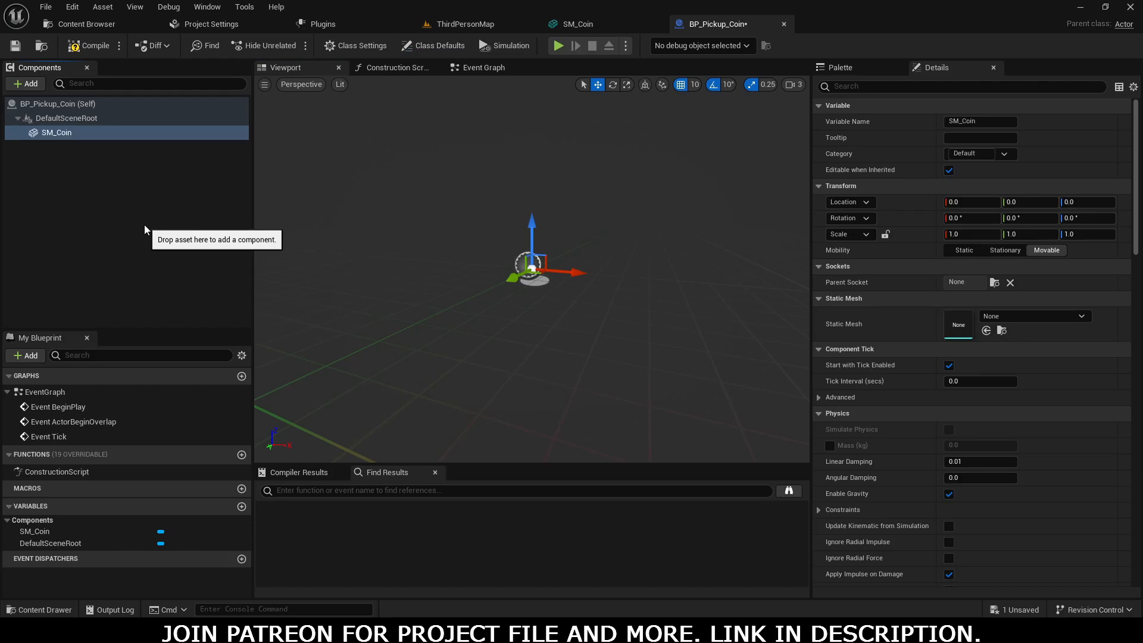
Assign the SM_Coin mesh to the SM_Coin component and raise the component to Z 30
left_click(58, 134)
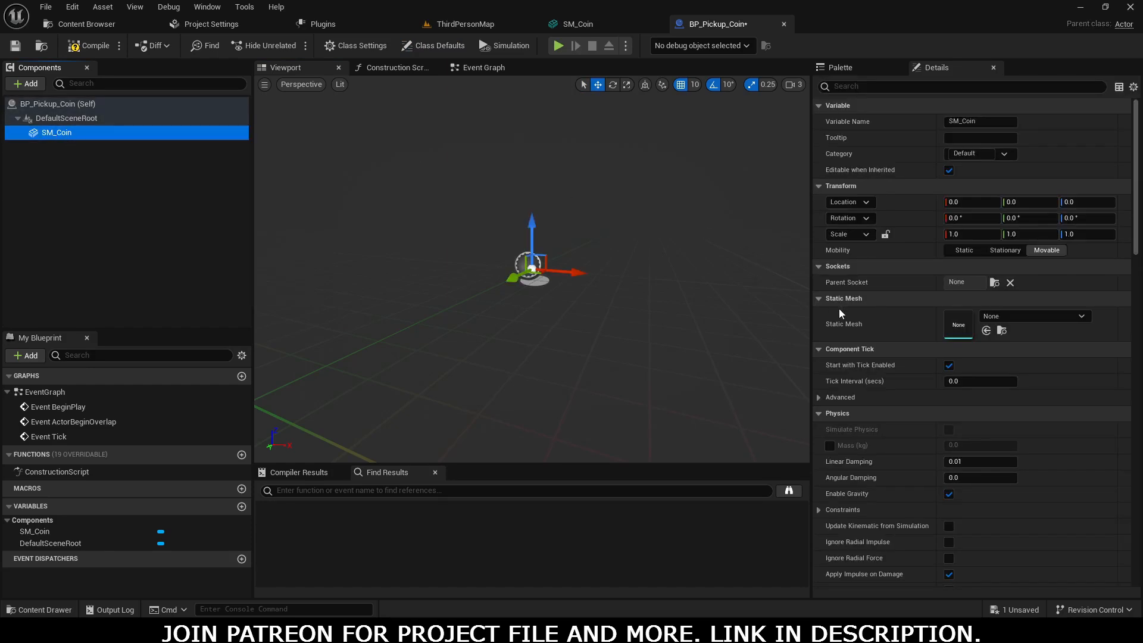
left_click(1017, 313)
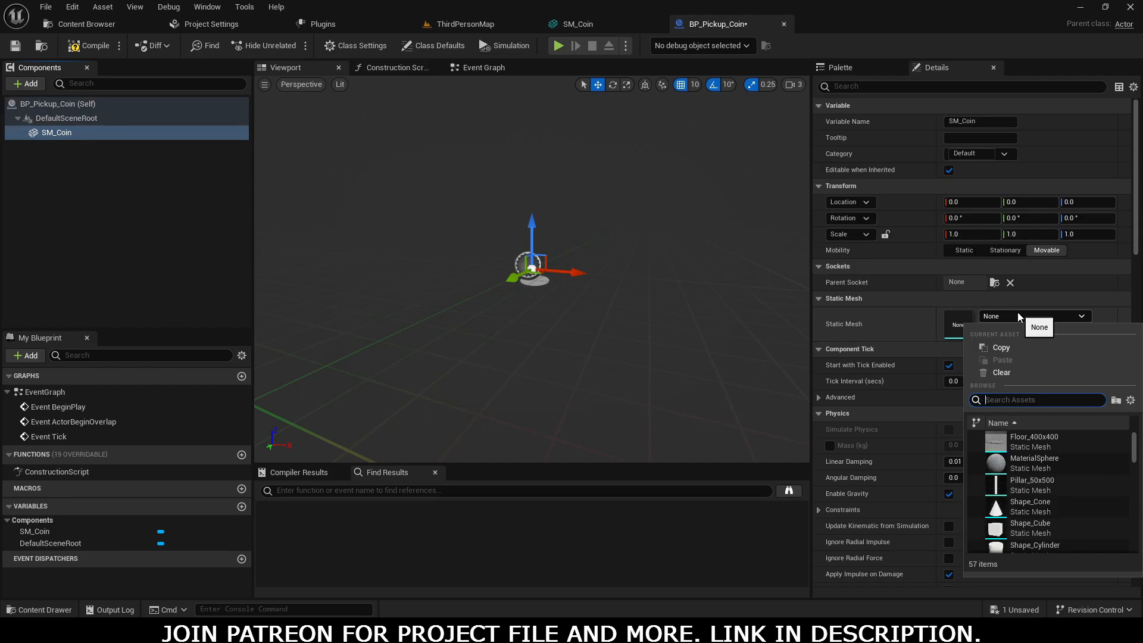
type("SM_coin")
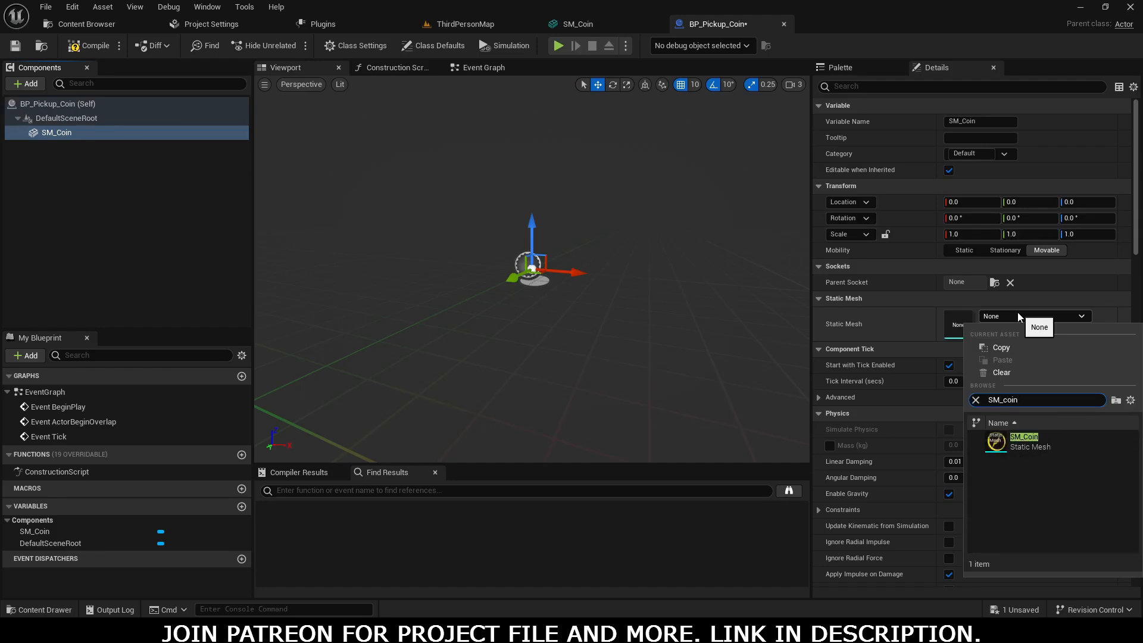
left_click(1031, 442)
right_click_drag(499, 341, 535, 342)
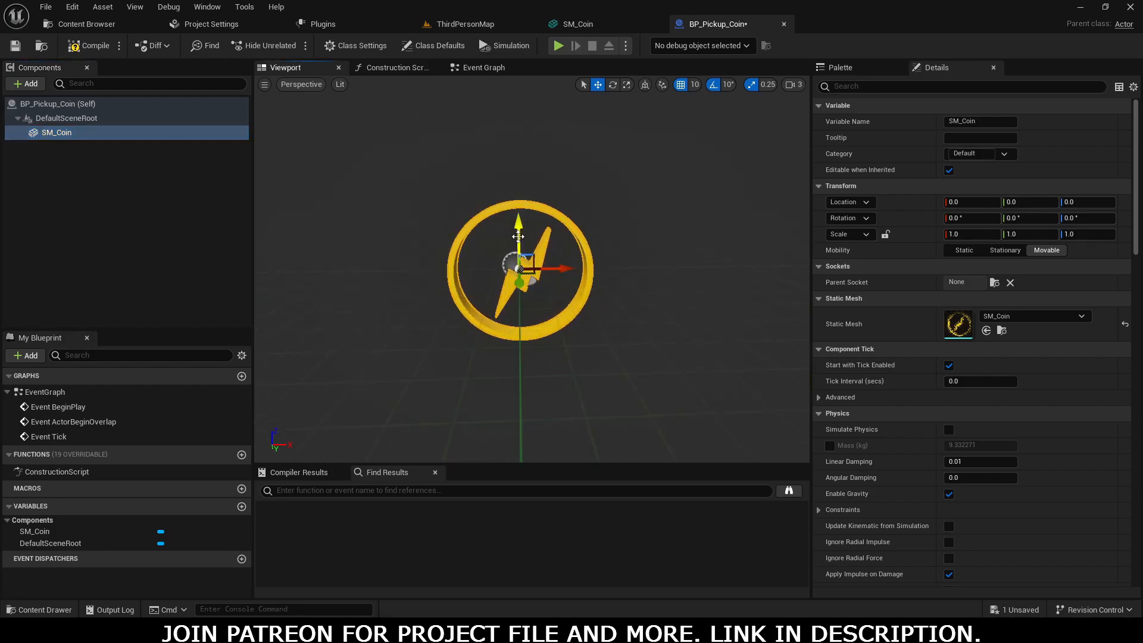
left_click_drag(517, 236, 517, 171)
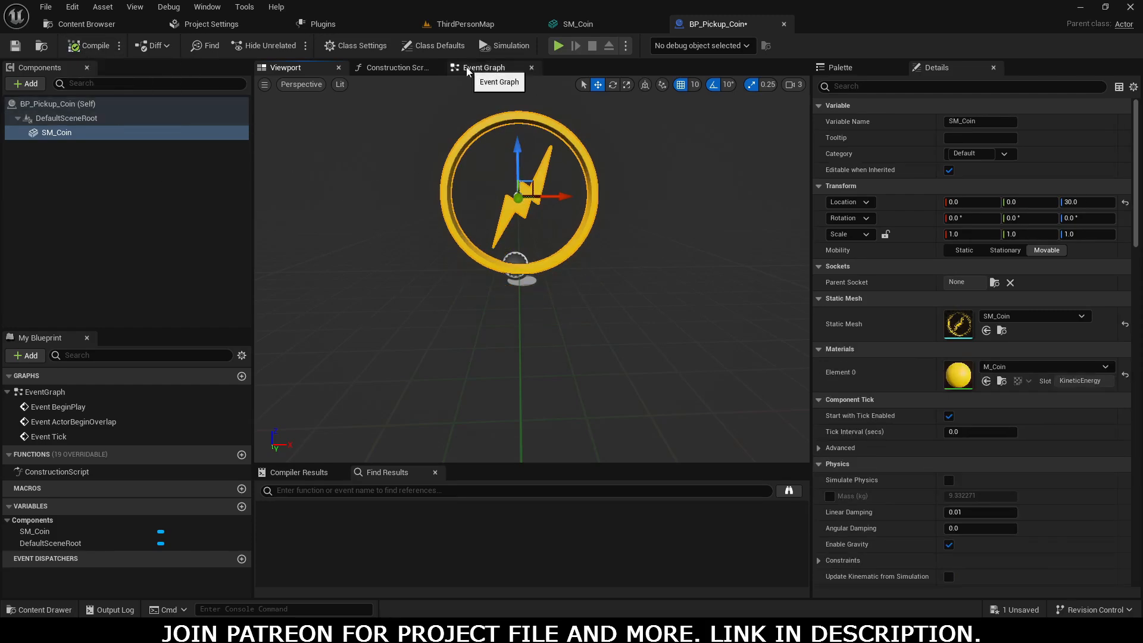
Add an On Component Begin Overlap event for the SM_Coin component
left_click(74, 134)
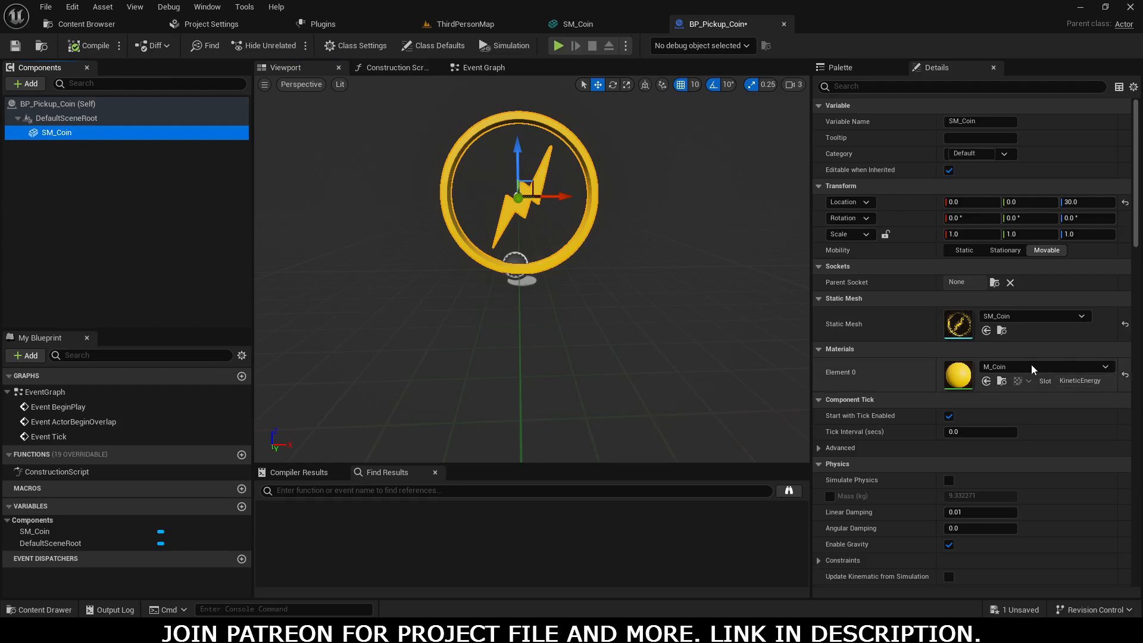
scroll(1038, 381, "down", 15)
scroll(1039, 387, "down", 8)
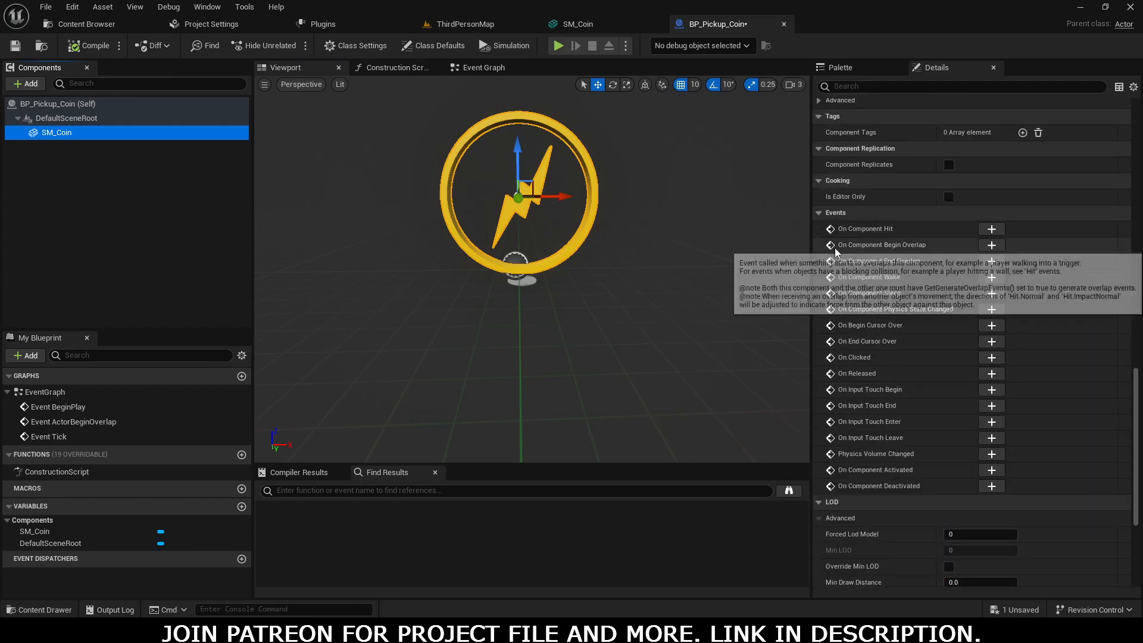
left_click(990, 246)
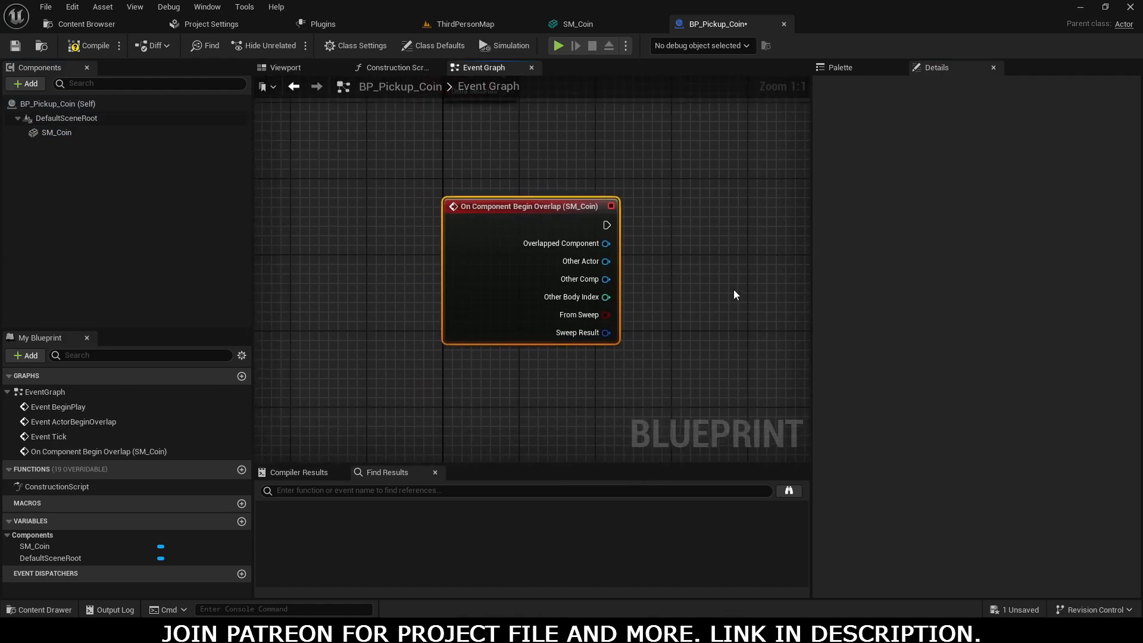
Cast the overlap event's Other Actor to BP_ThirdPersonCharacter and line the cast node up with the event
left_click_drag(418, 292, 512, 288)
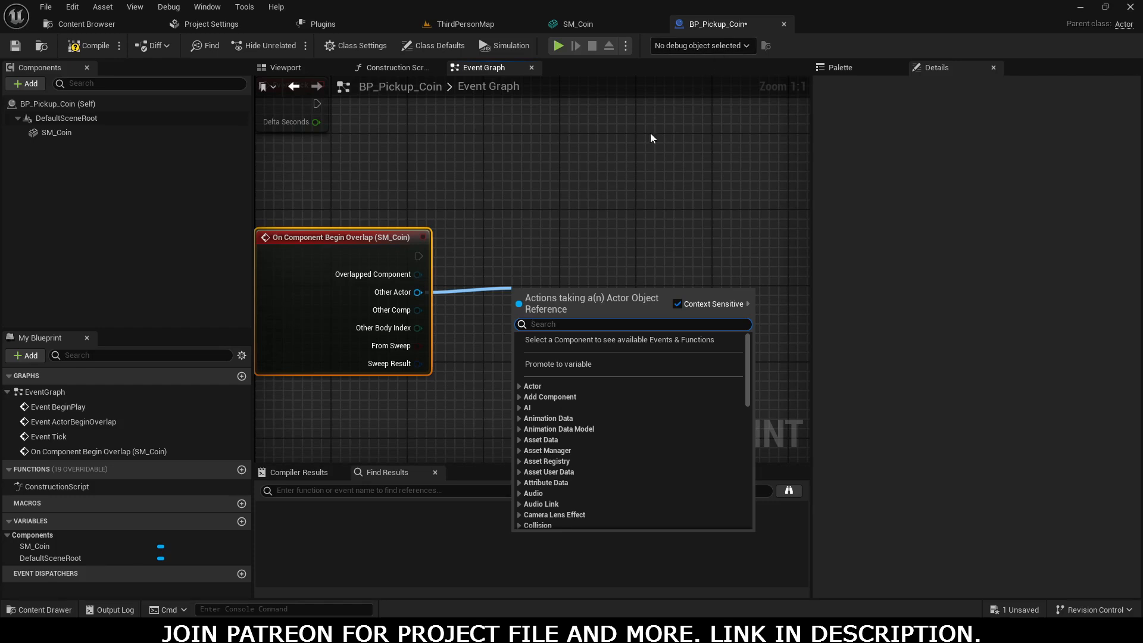
left_click(438, 287)
left_click_drag(417, 292, 523, 273)
type("ca")
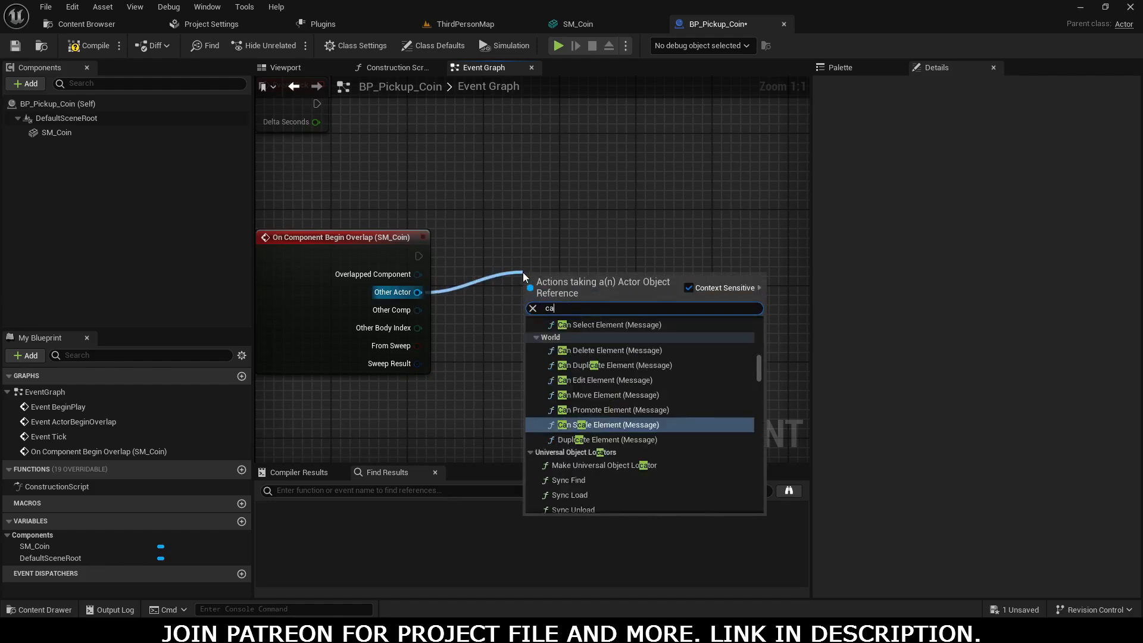
type("st to th")
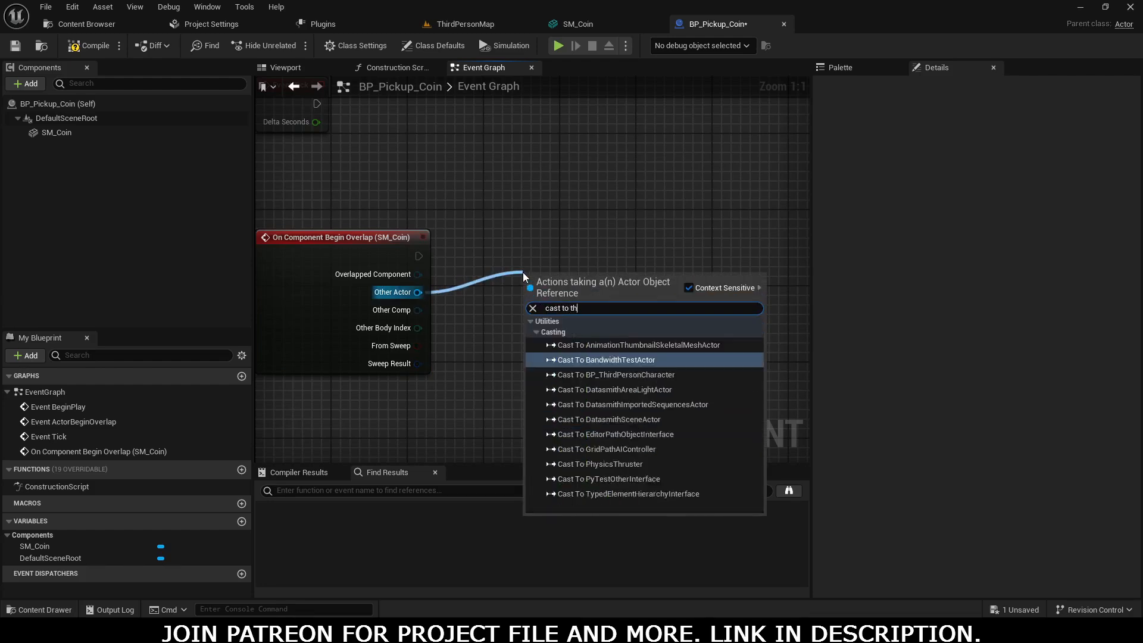
type("ird p")
left_click(635, 346)
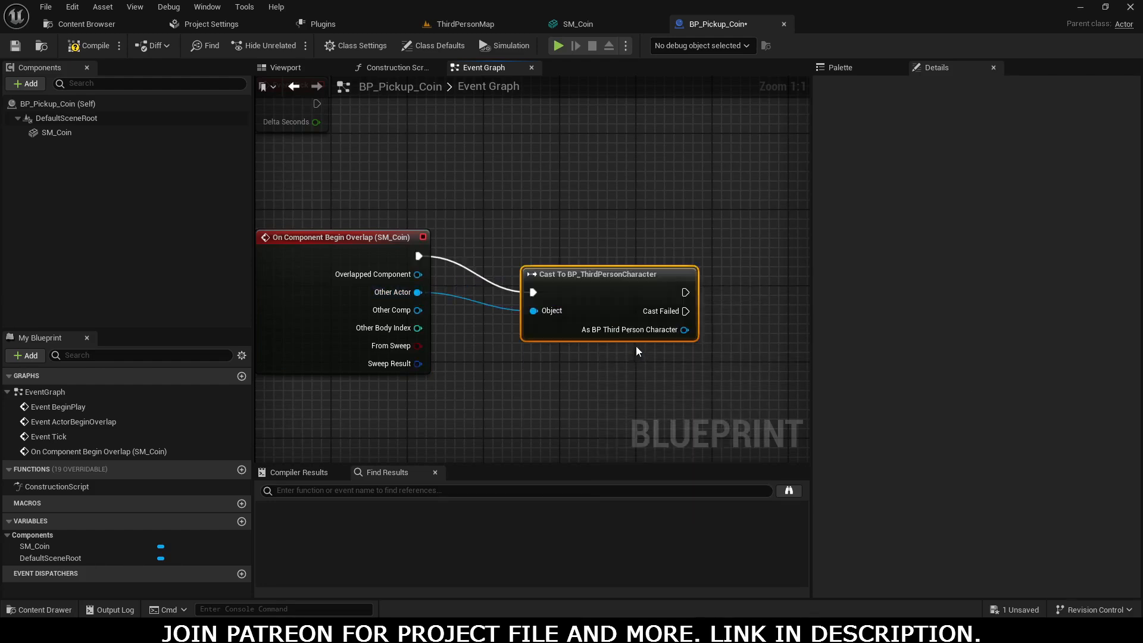
left_click_drag(612, 281, 612, 254)
right_click_drag(612, 255, 535, 270)
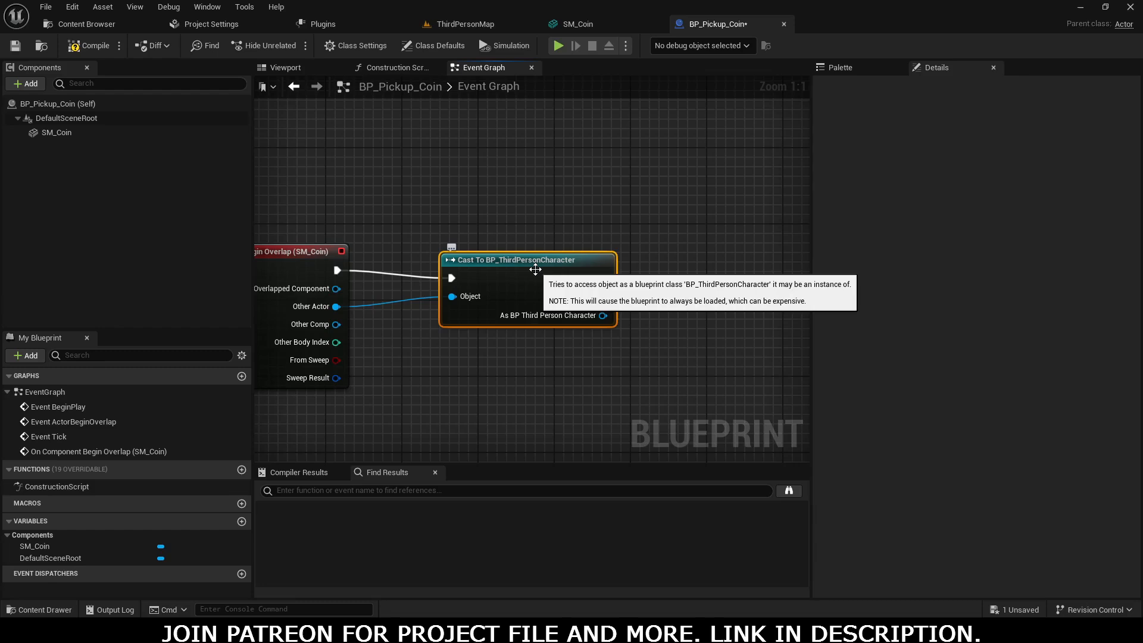
Add a Delay node after the successful output of the BP_ThirdPersonCharacter cast
right_click_drag(535, 270, 419, 258)
left_click_drag(484, 267, 626, 270)
type("delay")
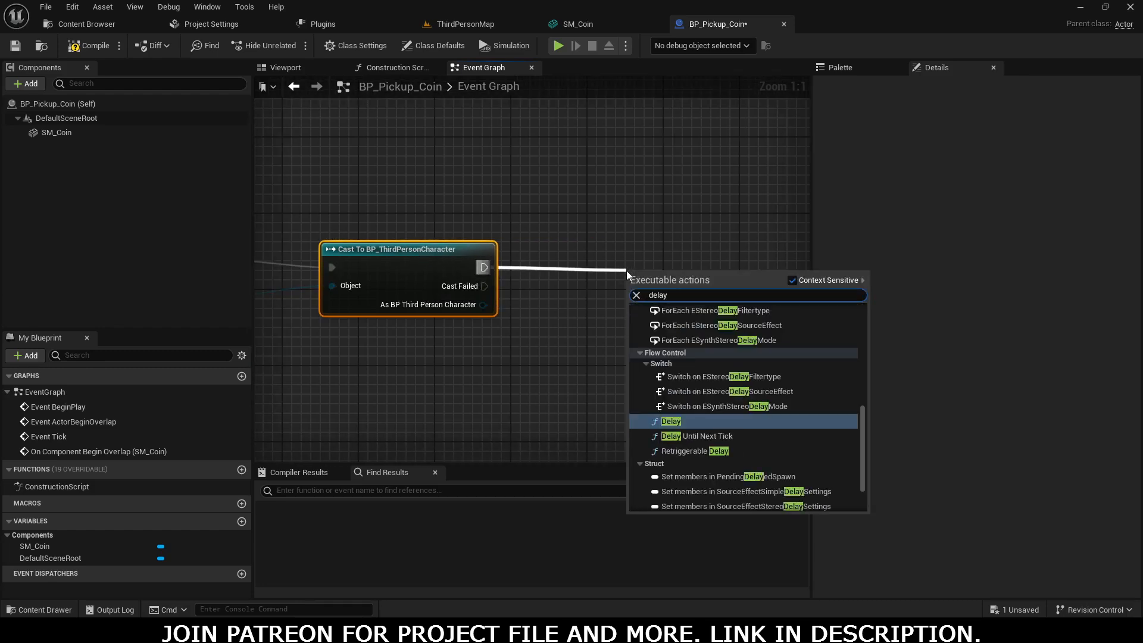
key("Return")
right_click_drag(666, 261, 549, 222)
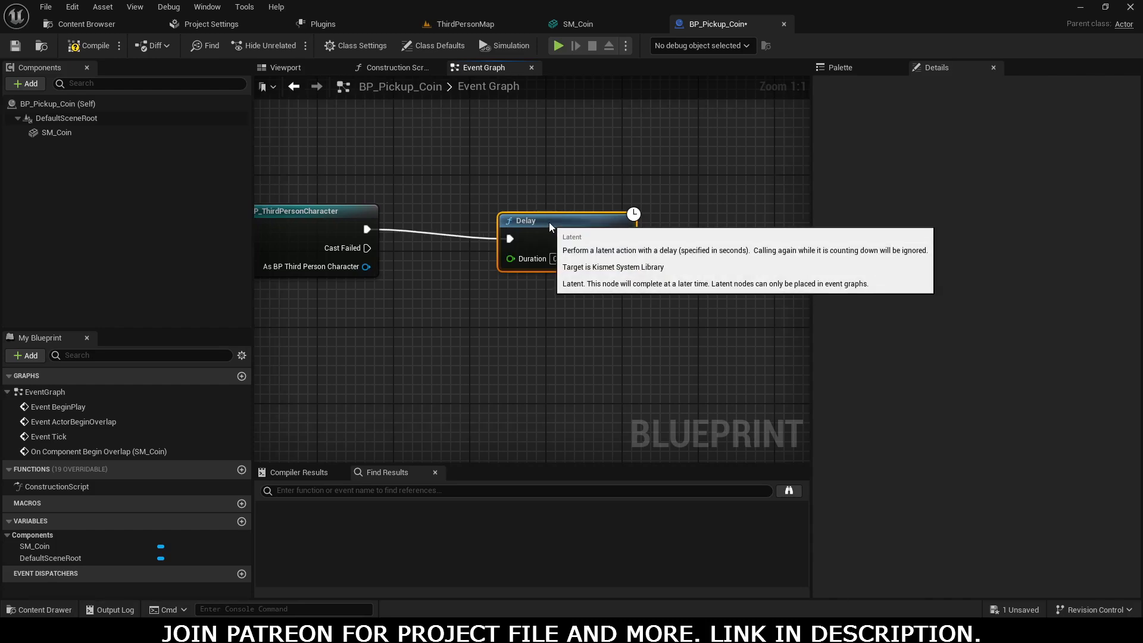
Add a Destroy Actor node targeting self from the Delay's Completed output
right_click_drag(622, 246, 551, 218)
left_click_drag(553, 212, 665, 216)
type("destroy")
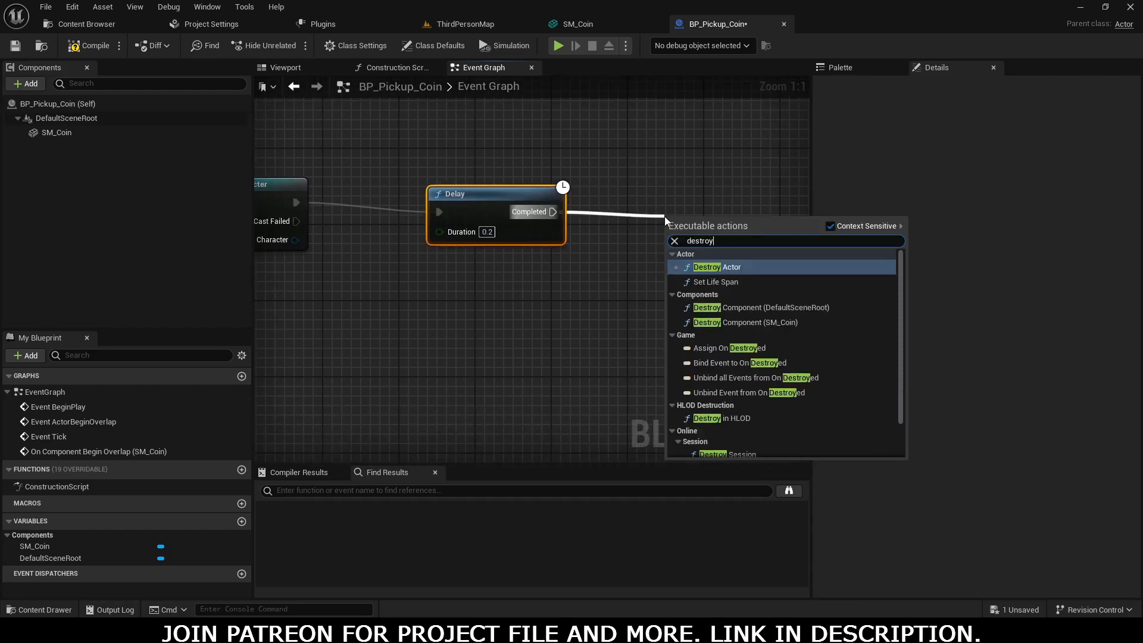
key("Return")
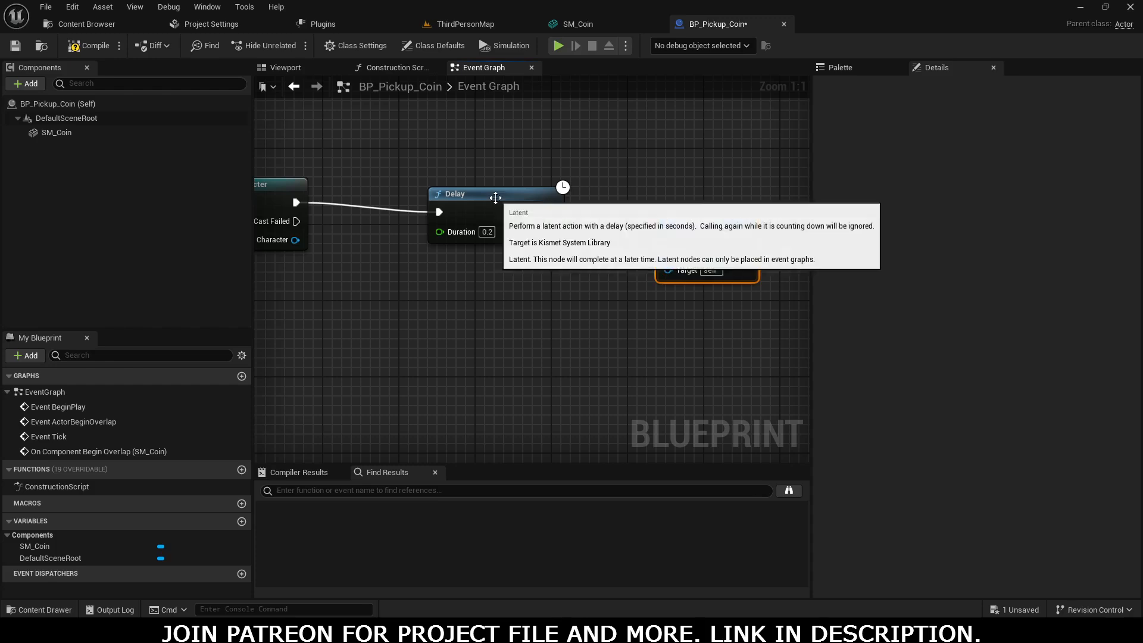
left_click_drag(495, 197, 486, 187)
left_click_drag(296, 203, 602, 266)
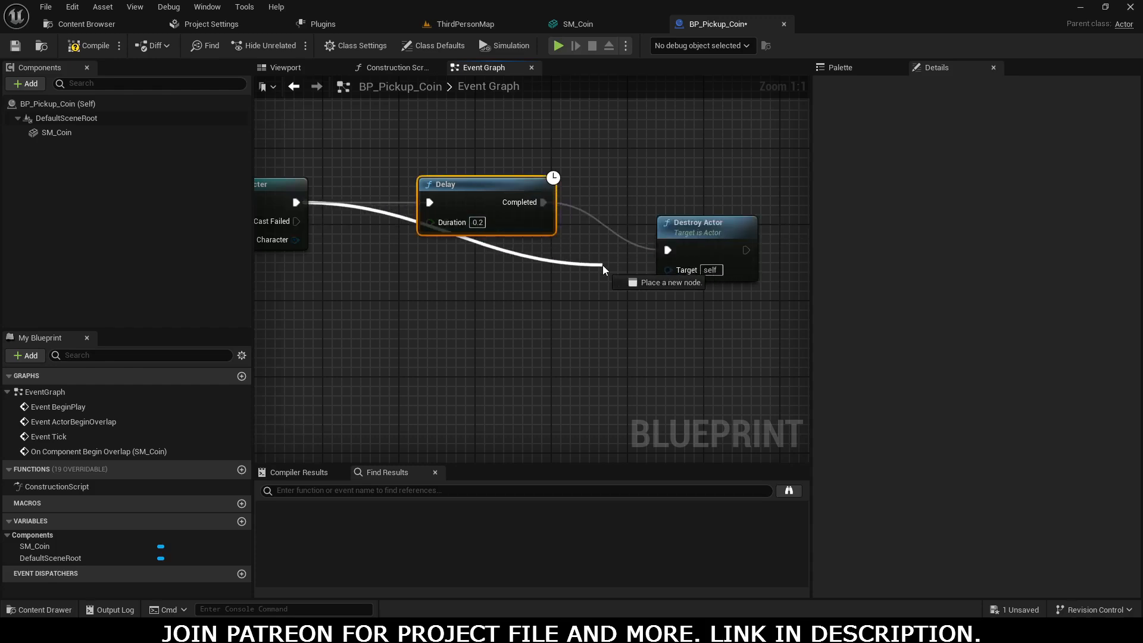
left_click_drag(602, 265, 602, 265)
left_click(504, 266)
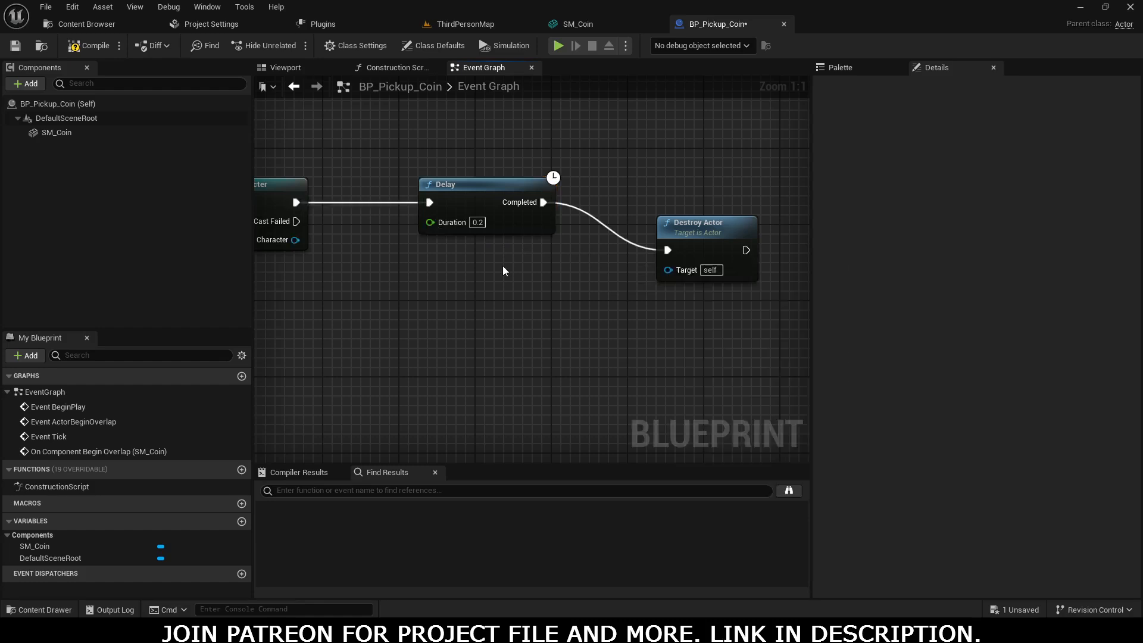
Delete the Delay node, connect the cast directly to an aligned Destroy Actor node, and compile the Blueprint
left_click(485, 201)
key("Delete")
left_click_drag(296, 203, 519, 198)
right_click_drag(375, 238, 716, 296)
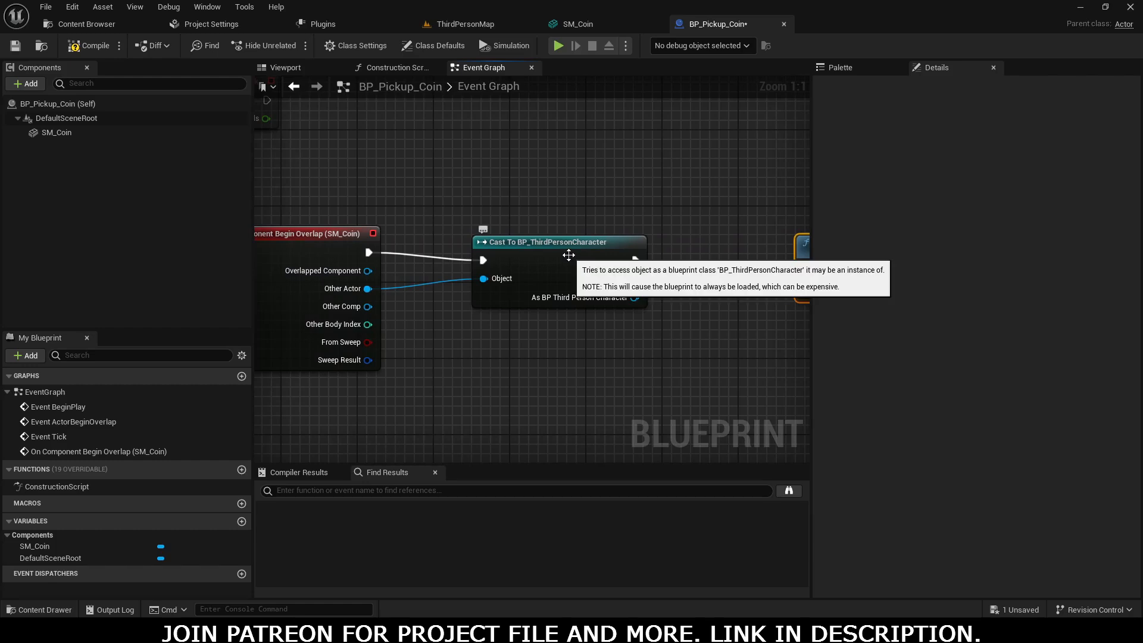
right_click_drag(568, 255, 533, 251)
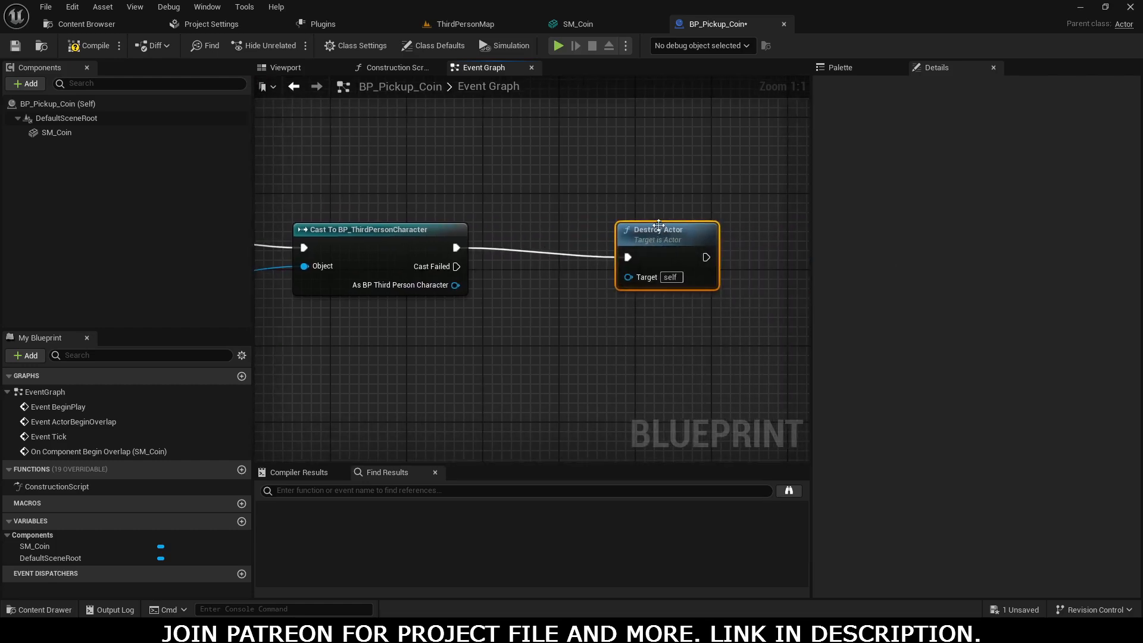
left_click_drag(676, 232, 667, 223)
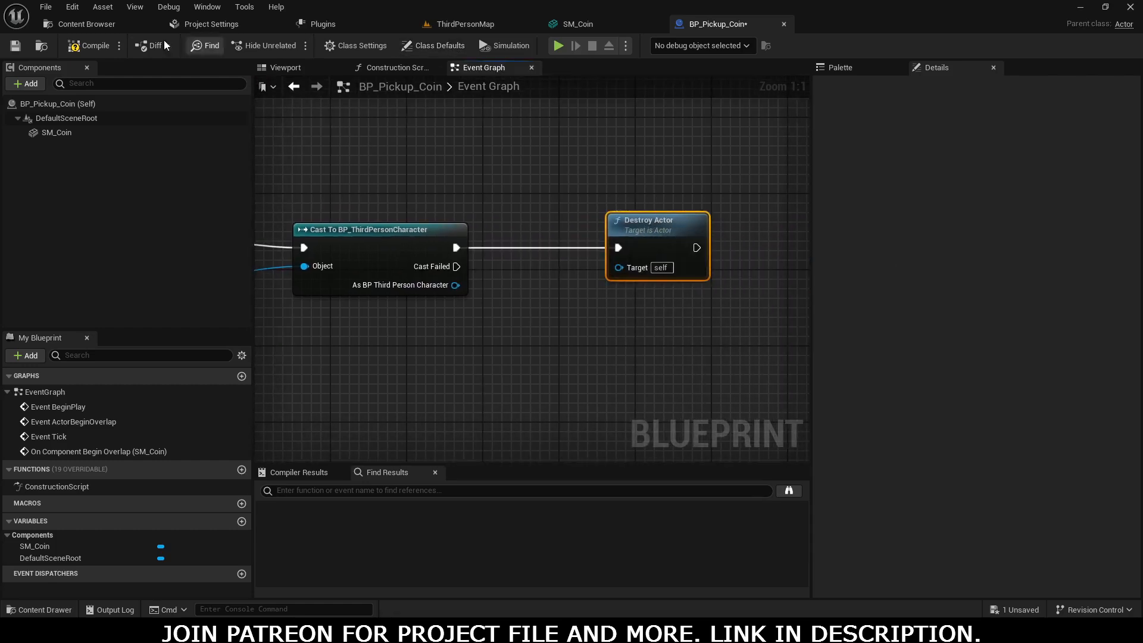
left_click(88, 45)
right_click_drag(577, 146, 773, 164)
left_click_drag(507, 375, 506, 375)
right_click_drag(647, 352, 533, 395)
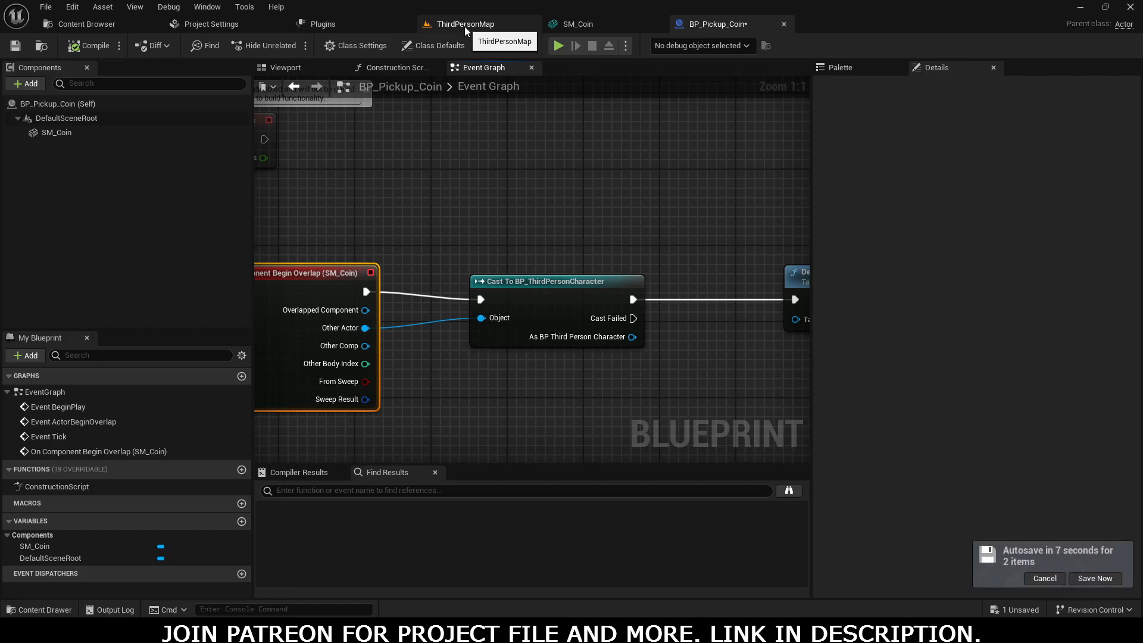
right_click_drag(637, 134, 594, 175)
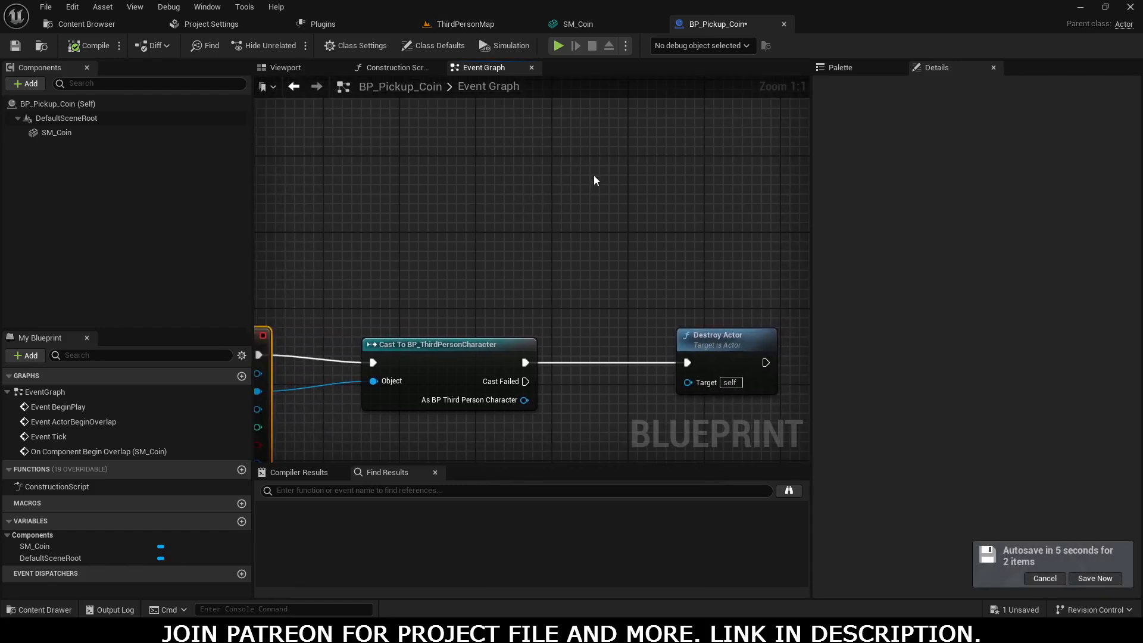
Open the BP_Floor Blueprint from the Actors folder and display the floor mesh in its viewport
key("ctrl+space")
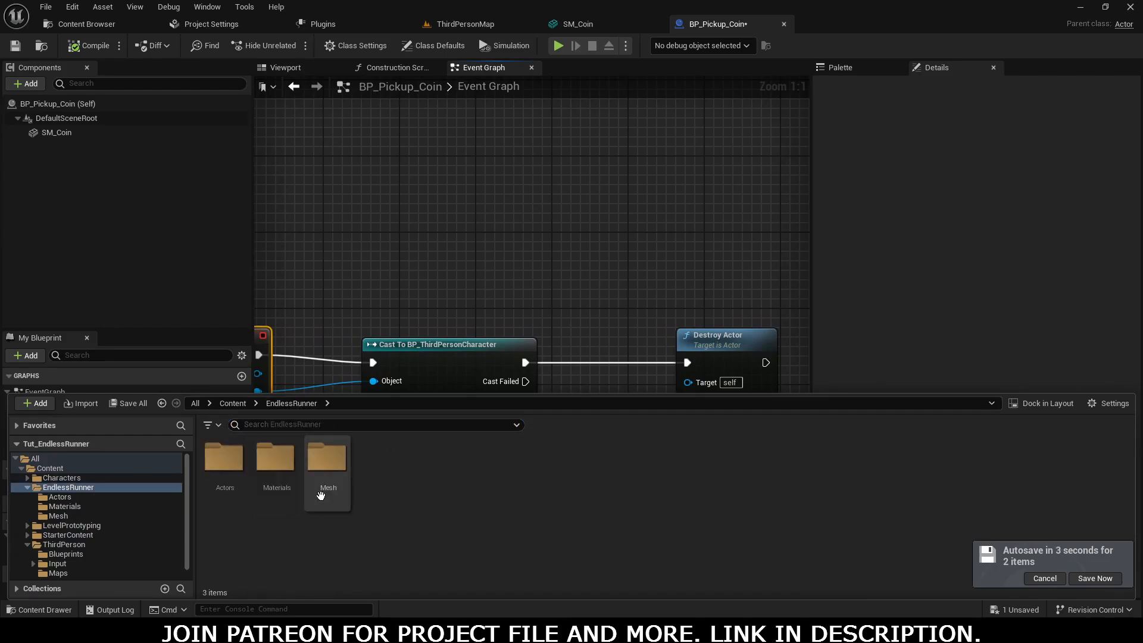
left_click(247, 527)
double_click(228, 492)
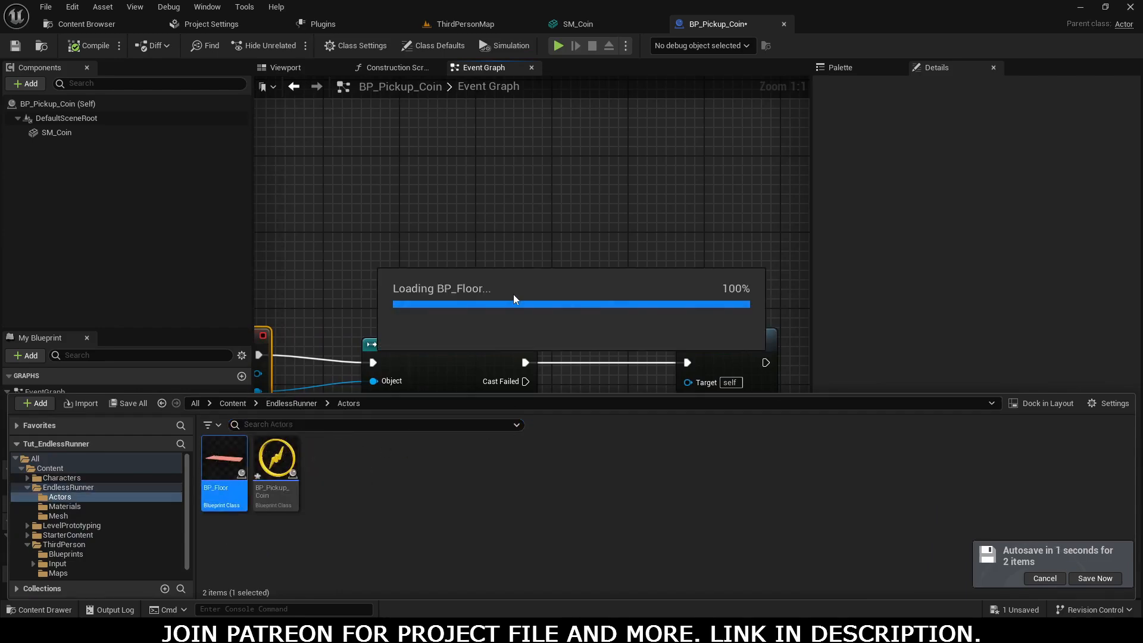
left_click(302, 68)
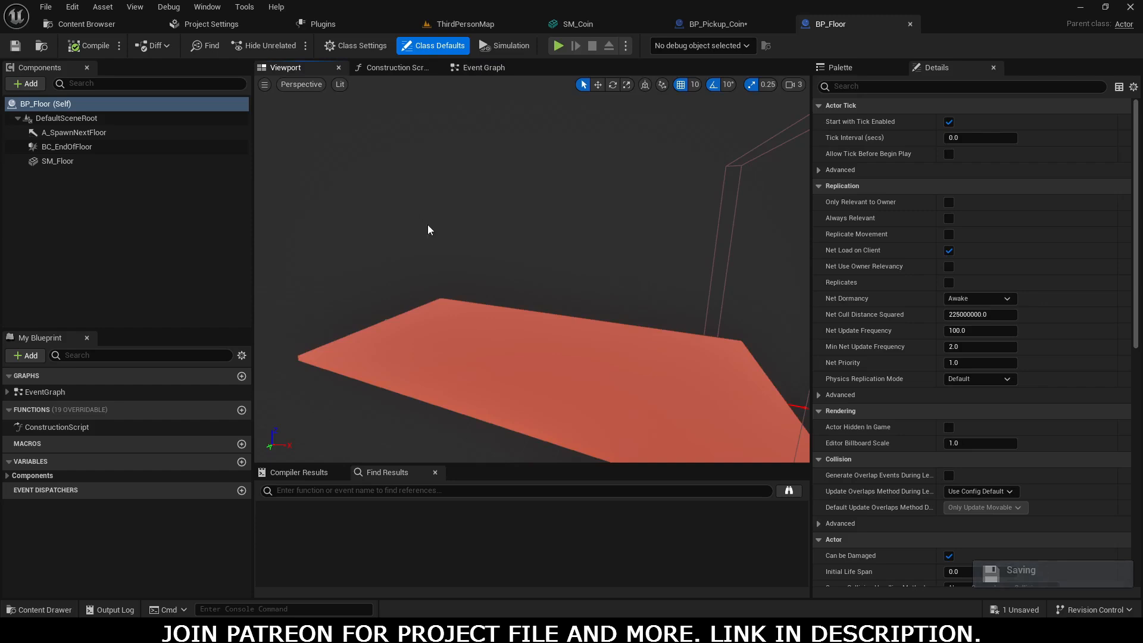
mouse_move(428, 230)
right_mouse_down()
mouse_move(512, 239)
mouse_move(441, 232)
mouse_move(429, 250)
mouse_move(506, 245)
mouse_move(441, 250)
mouse_move(430, 227)
right_mouse_up()
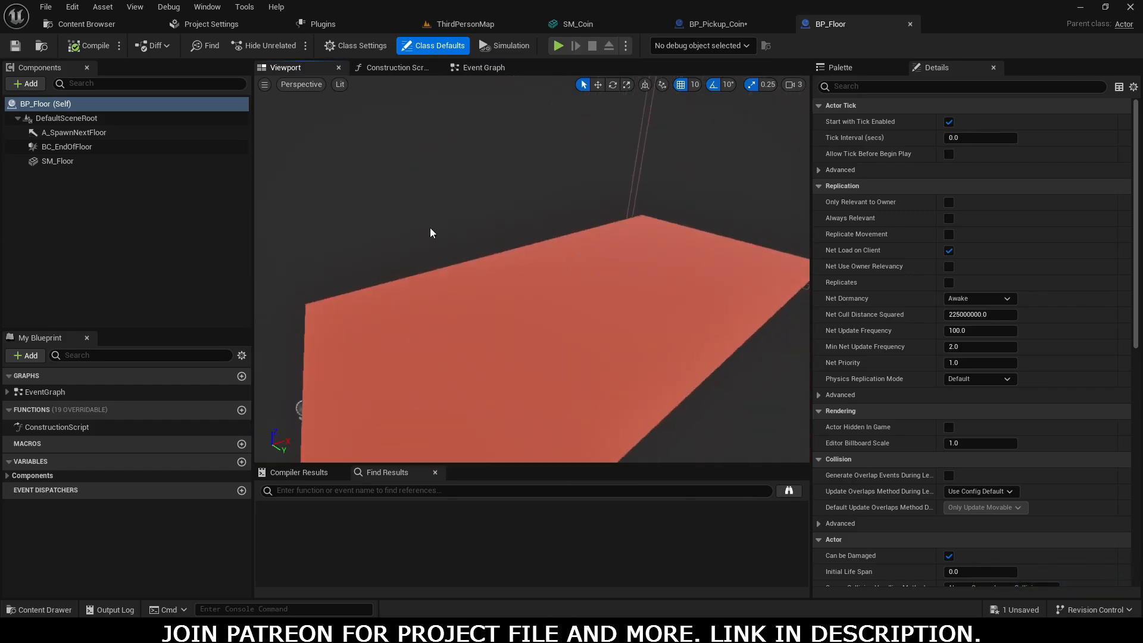
Add BP_Pickup_Coin from the Actors folder to the BP_Floor Blueprint as a component
key("ctrl+space")
left_click(277, 471)
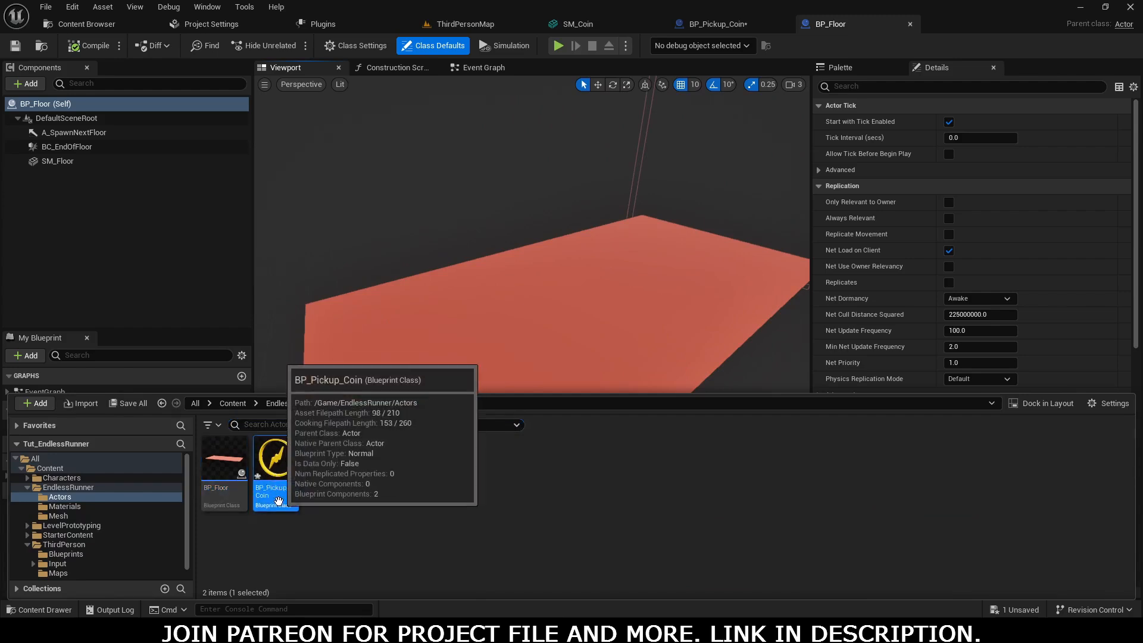
left_click_drag(289, 481, 556, 254)
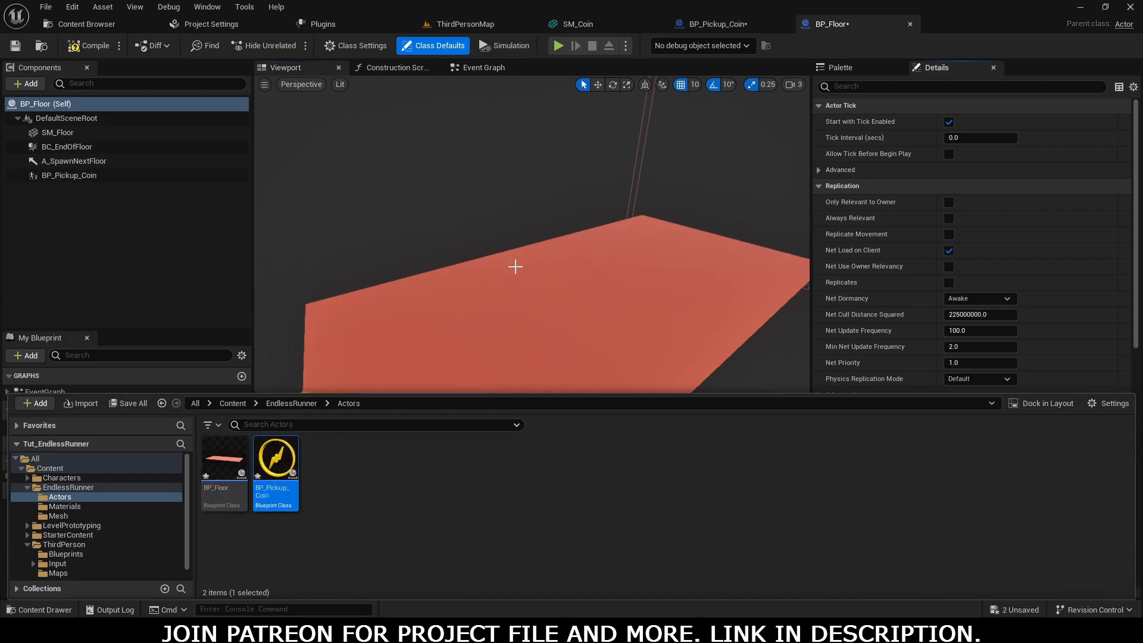
Position BP_Pickup_Coin above the floor at about X 770, Y 0, Z 90, rotate it about 90° around Z, and compile BP_Floor
left_click(64, 175)
scroll(452, 230, "down", 4)
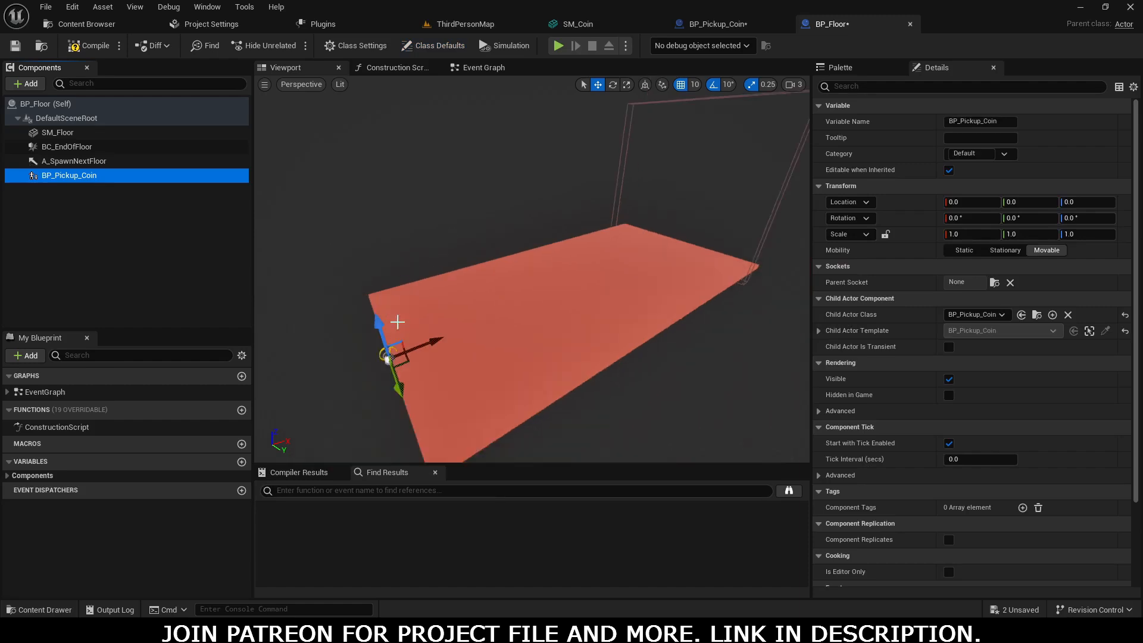
left_click_drag(417, 341, 605, 298)
right_click_drag(518, 353, 519, 353)
left_click_drag(550, 303, 550, 304)
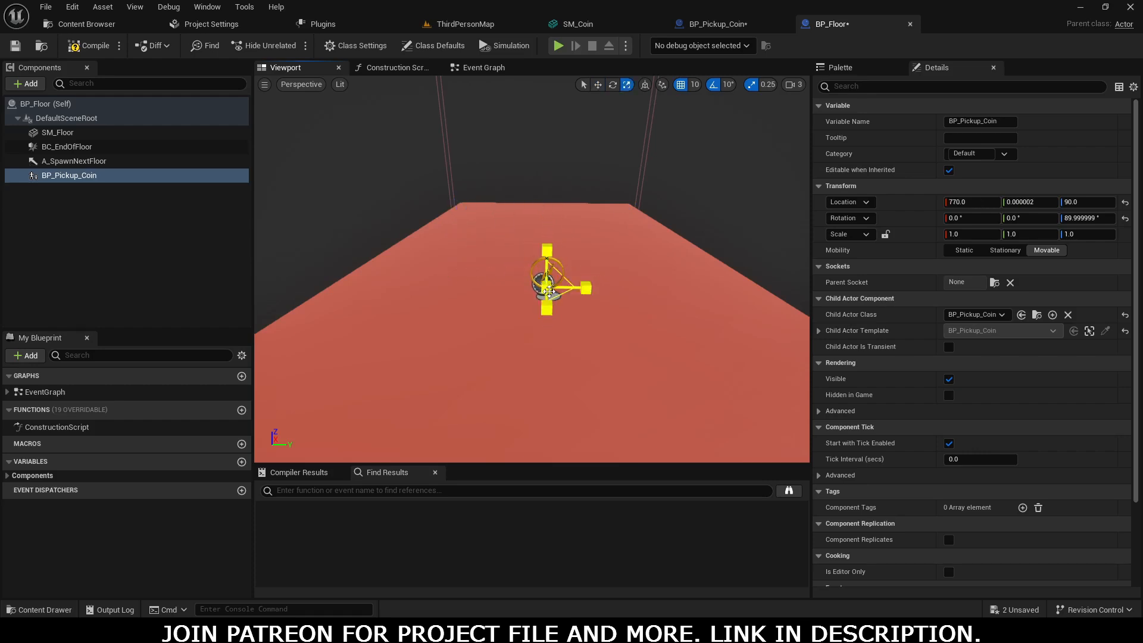
left_click(549, 367)
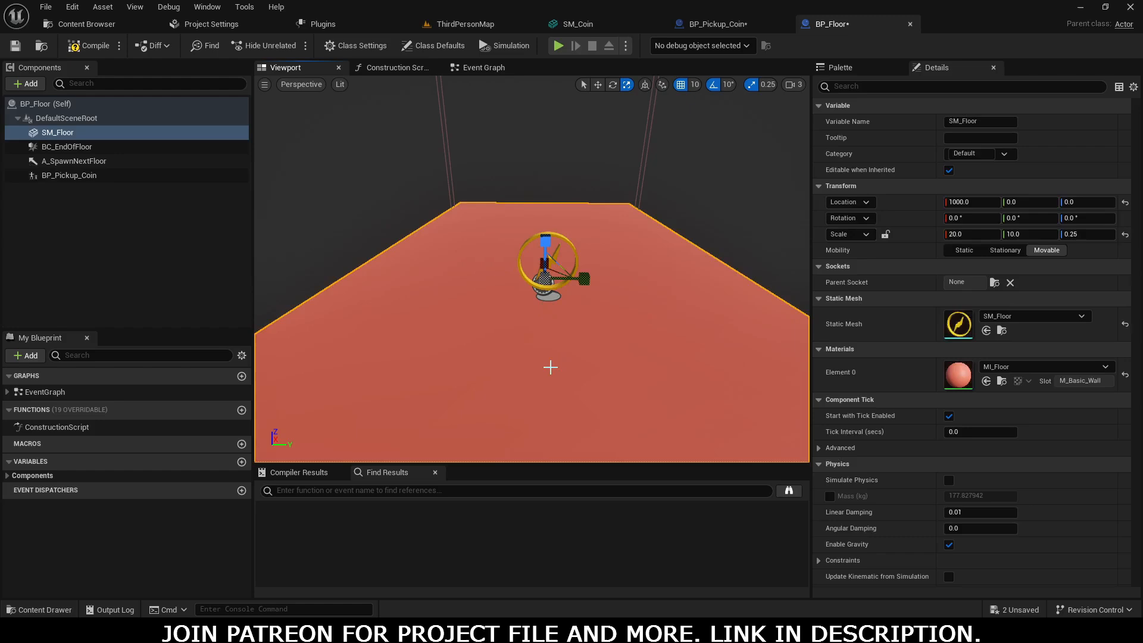
right_click_drag(549, 367, 309, 365)
key("d")
right_click_drag(364, 266, 304, 276)
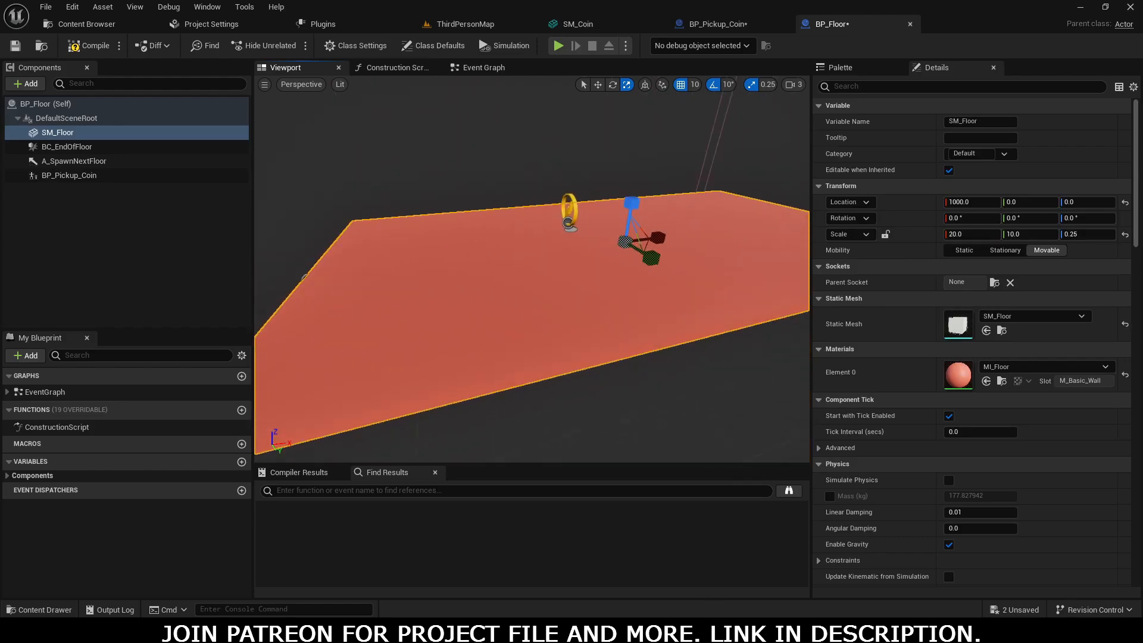
left_click(93, 50)
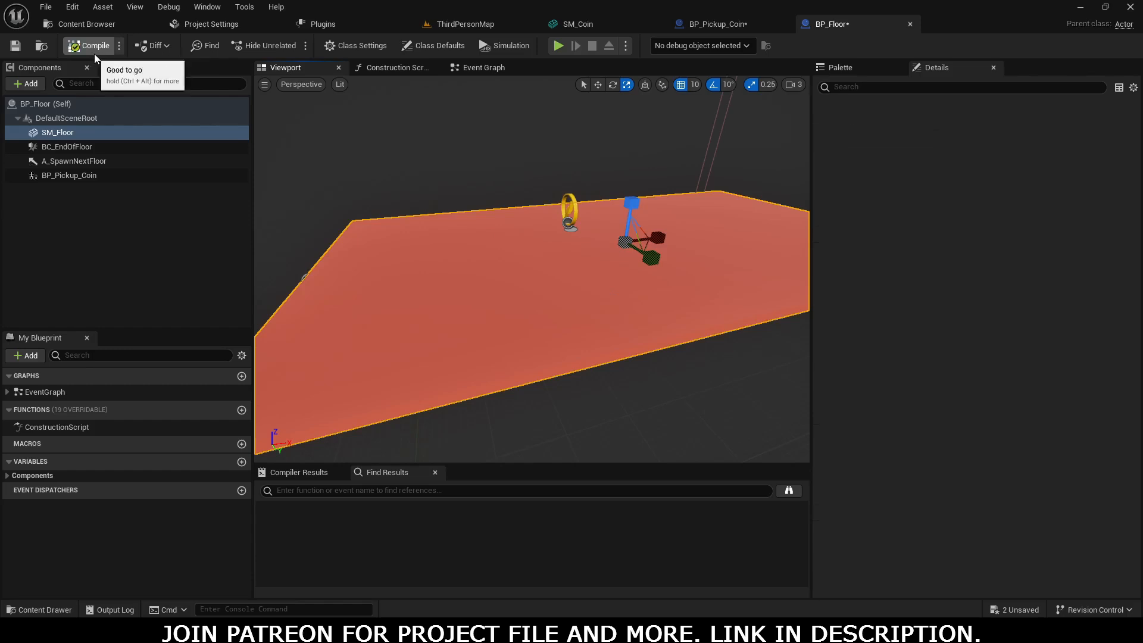
Play-test ThirdPersonMap to check how the character interacts with the coins, and stop the session
left_click(459, 25)
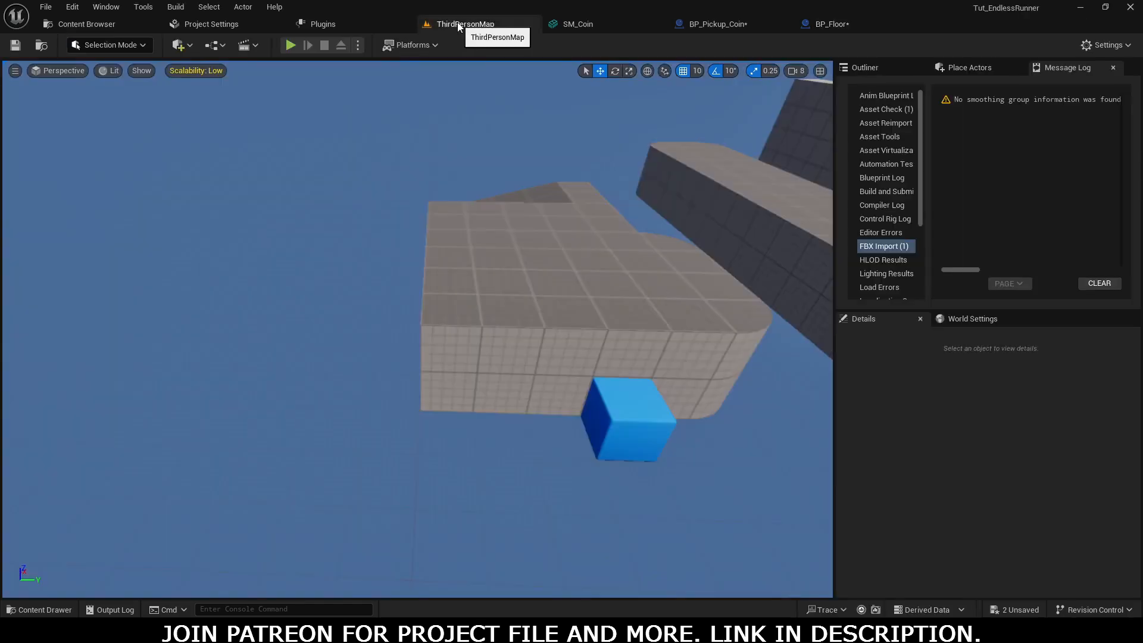
left_click(296, 47)
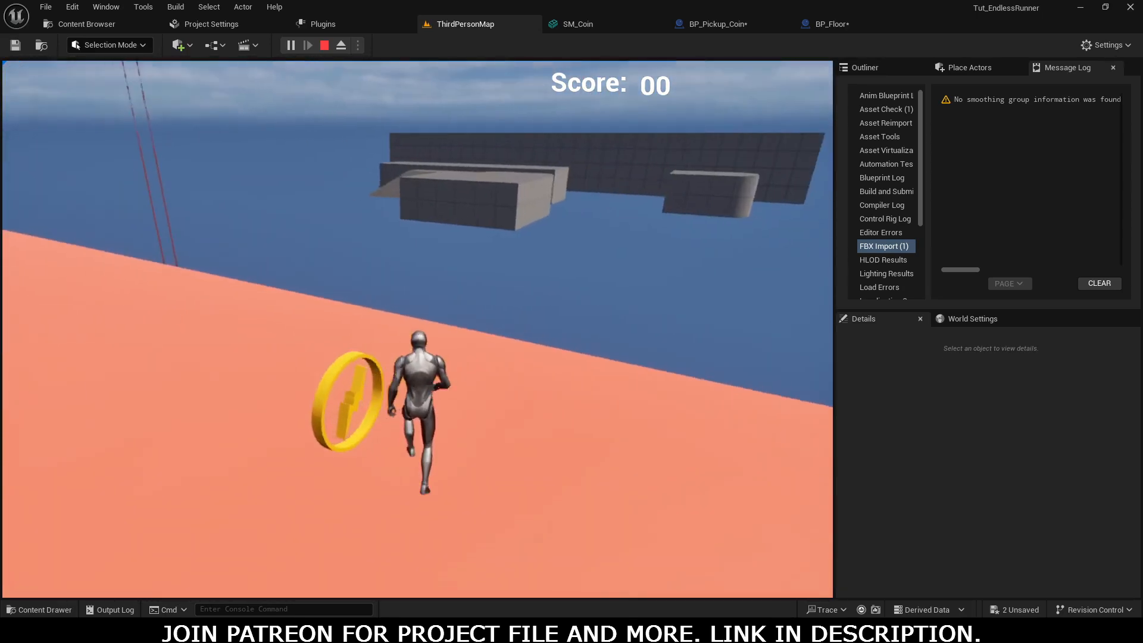
key("Escape")
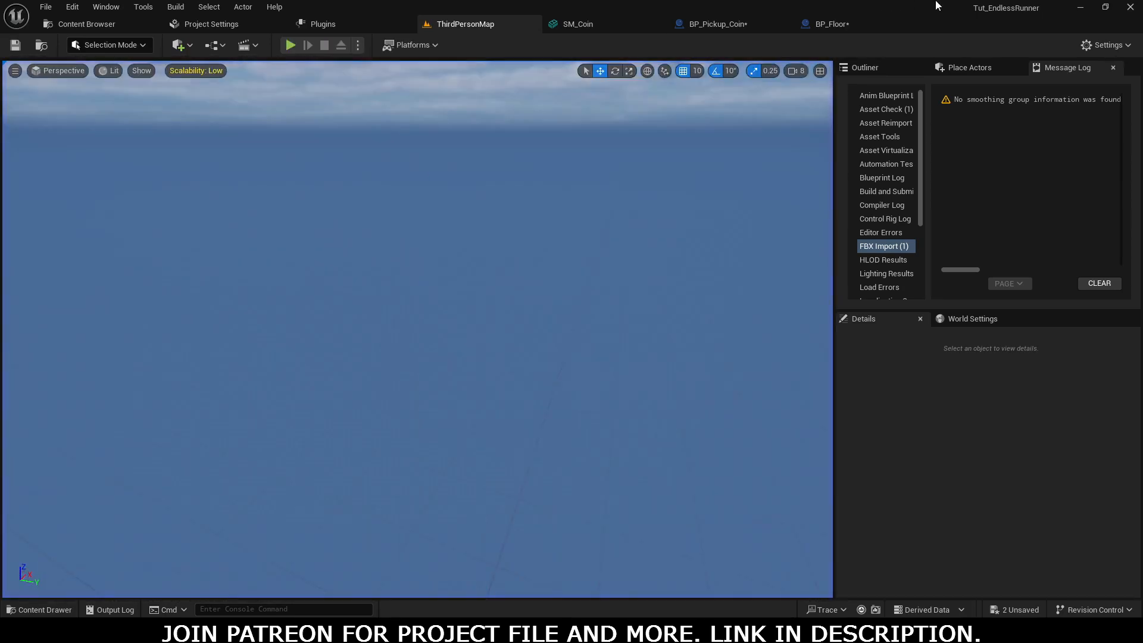
Return to BP_Pickup_Coin, review the overlap event nodes, and expand the Collision Presets of the SM_Coin component
left_click(723, 28)
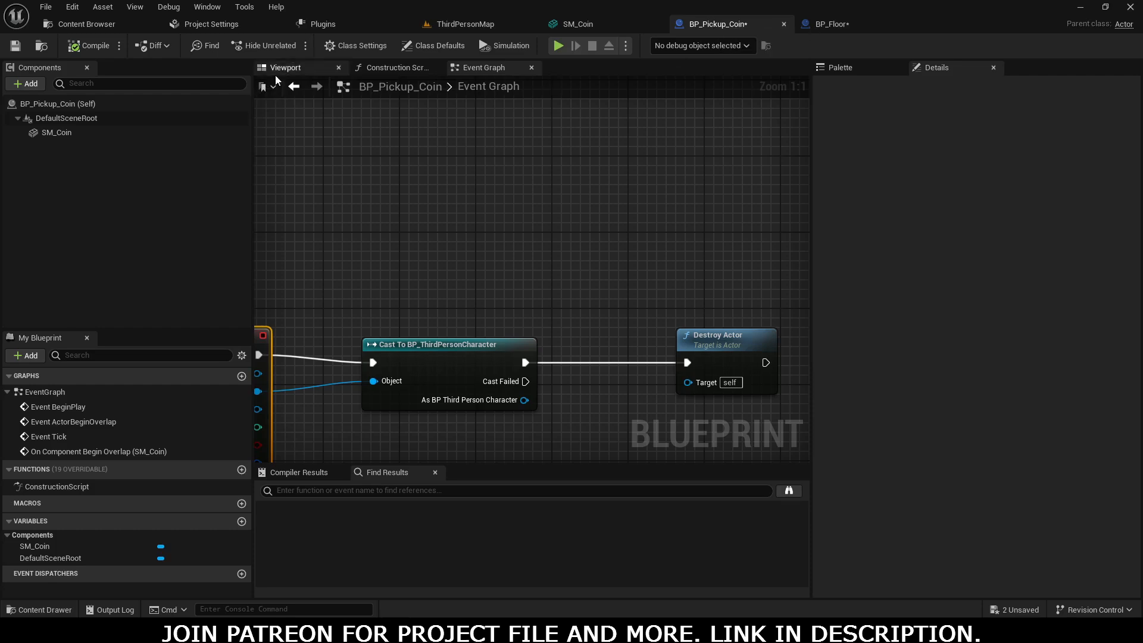
left_click(58, 133)
scroll(891, 261, "down", 10)
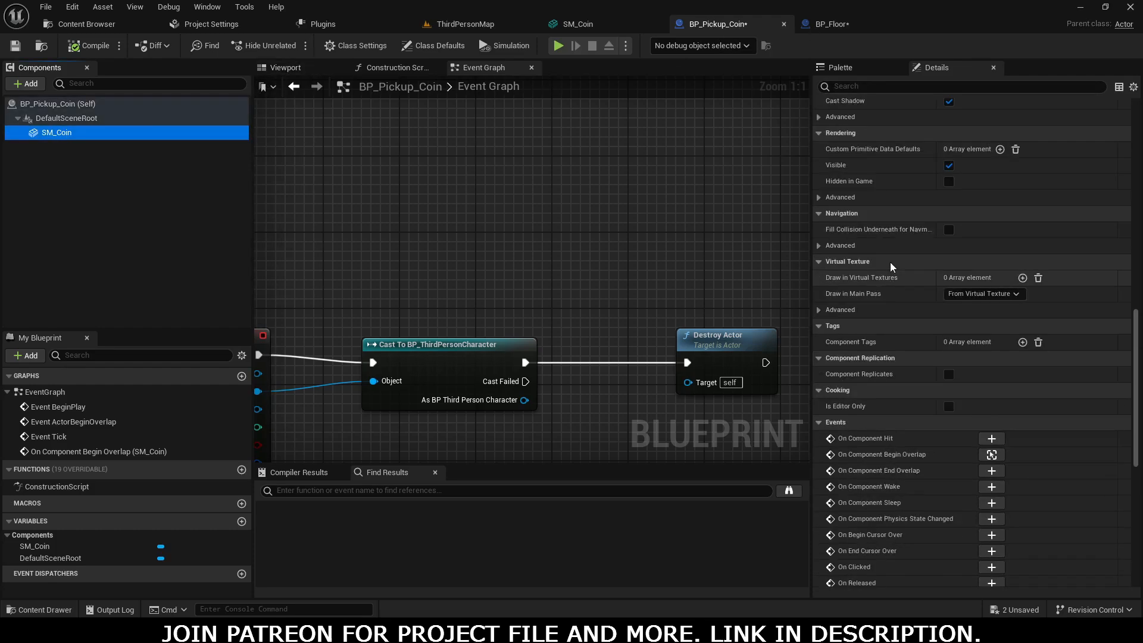
scroll(890, 262, "up", 5)
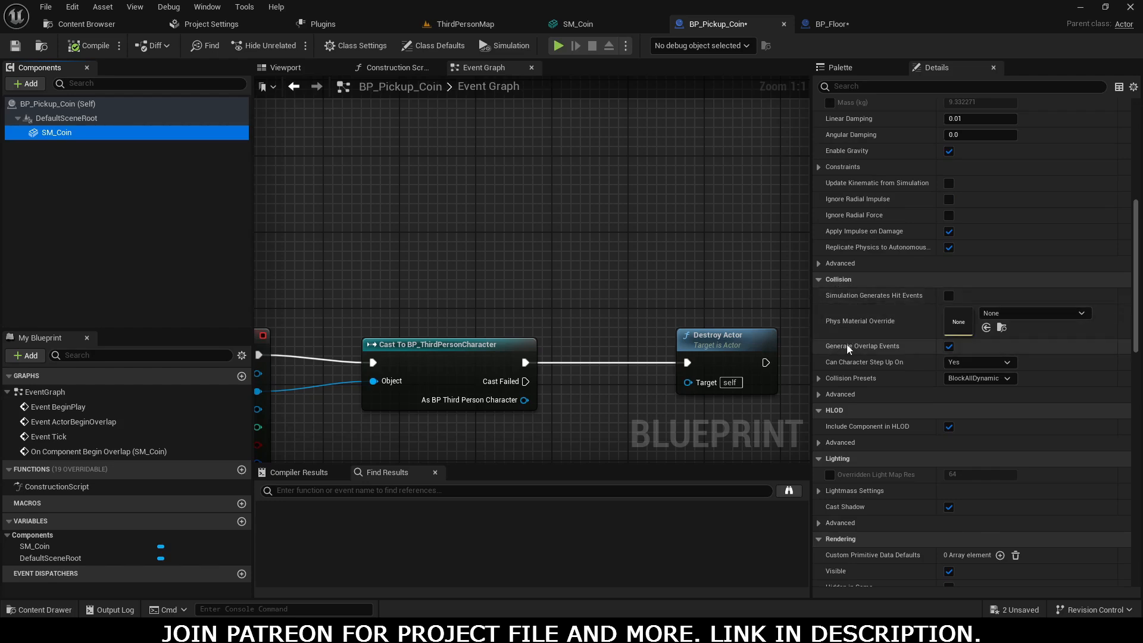
right_click_drag(377, 249, 577, 203)
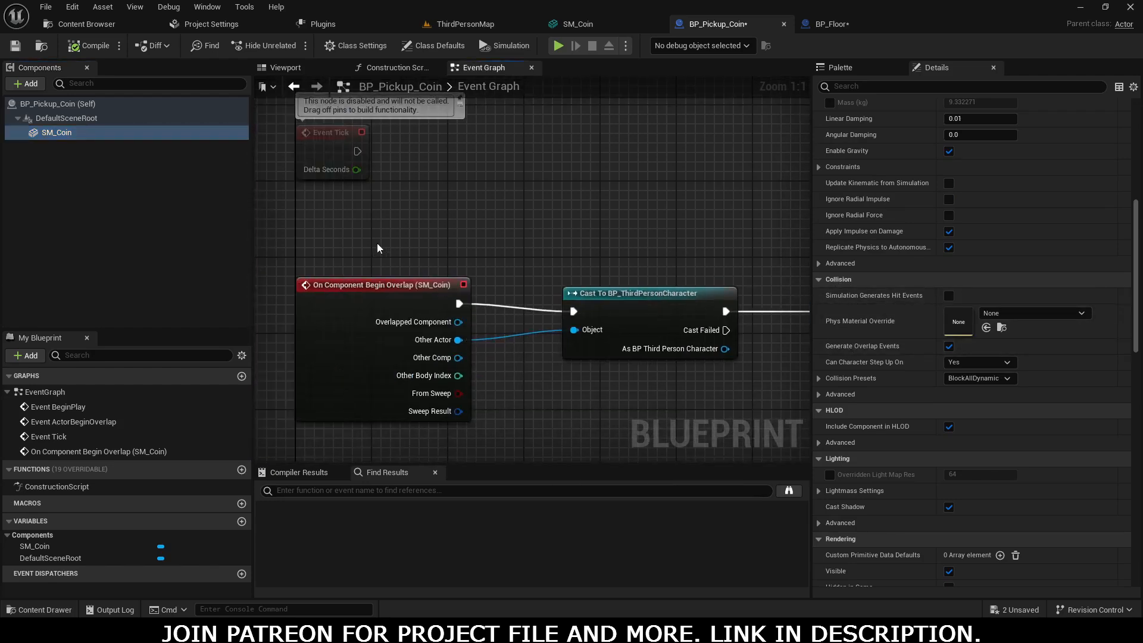
left_click_drag(449, 377, 449, 377)
left_click(57, 132)
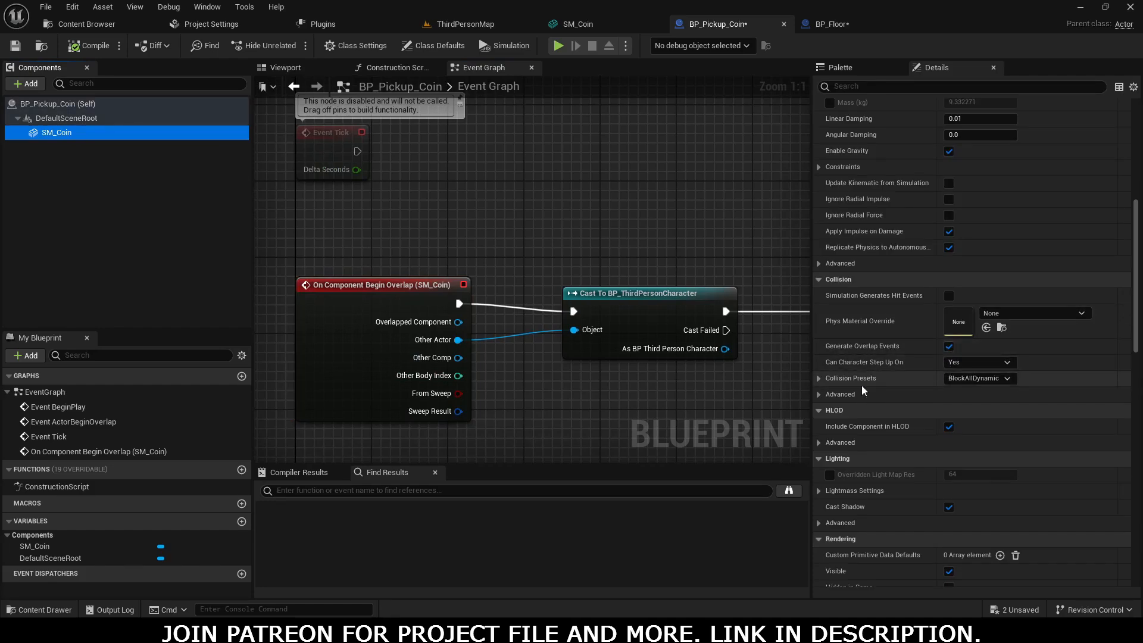
left_click(819, 379)
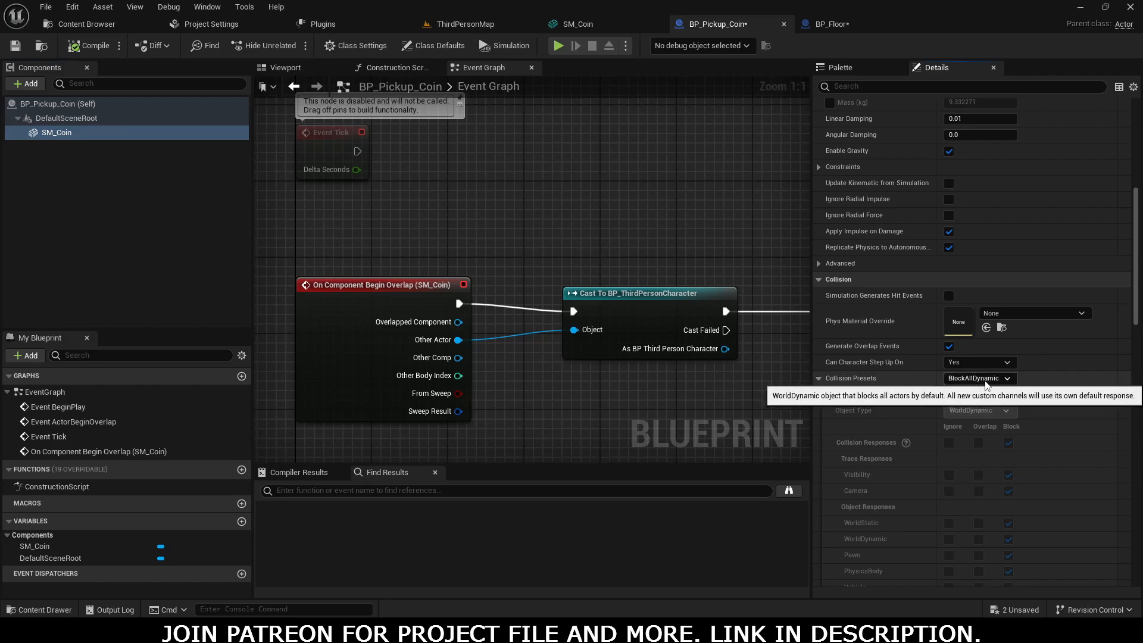
Apply OverlapAllDynamic to SM_Coin, switch to Custom, and set WorldStatic and WorldDynamic to Block and PhysicsBody, Vehicle and Destructible to Ignore
left_click(986, 379)
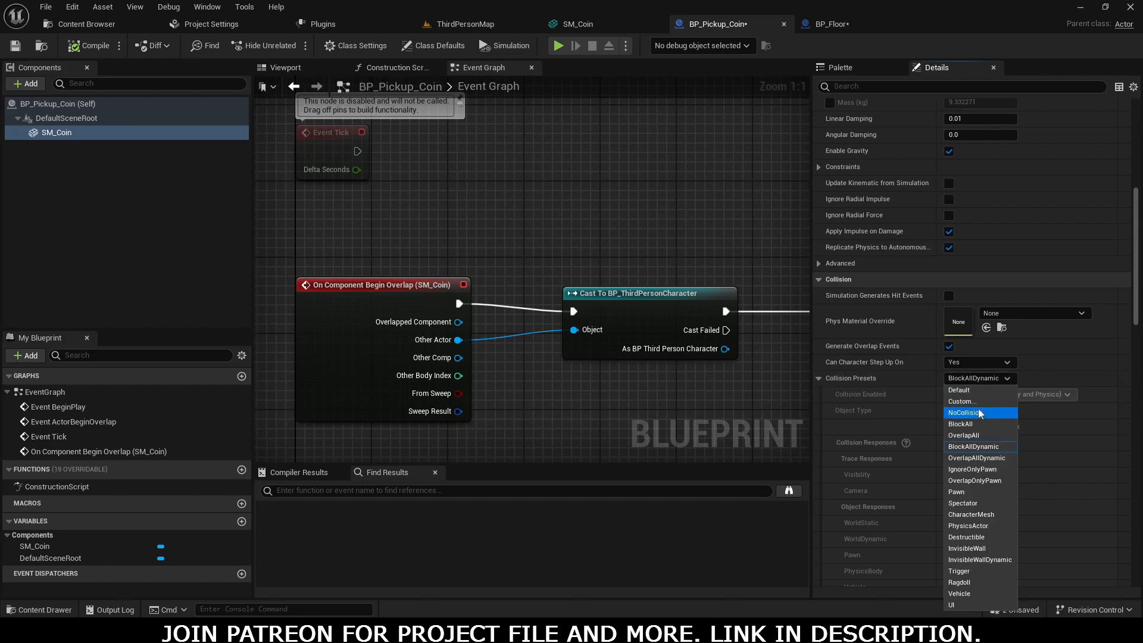
left_click(993, 458)
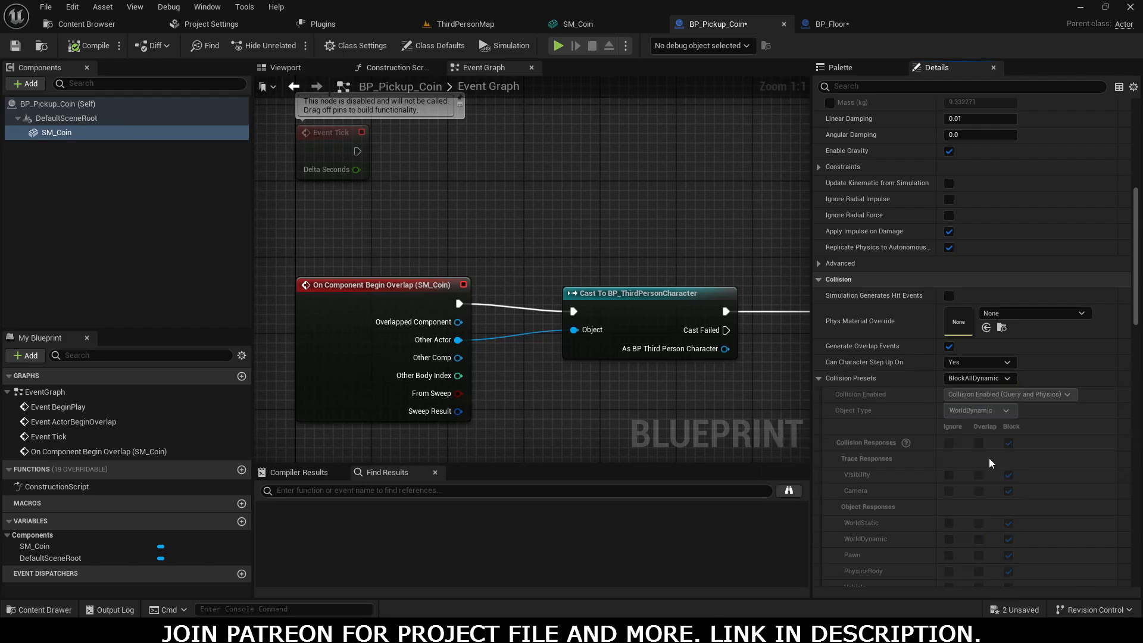
left_click(982, 379)
left_click(972, 402)
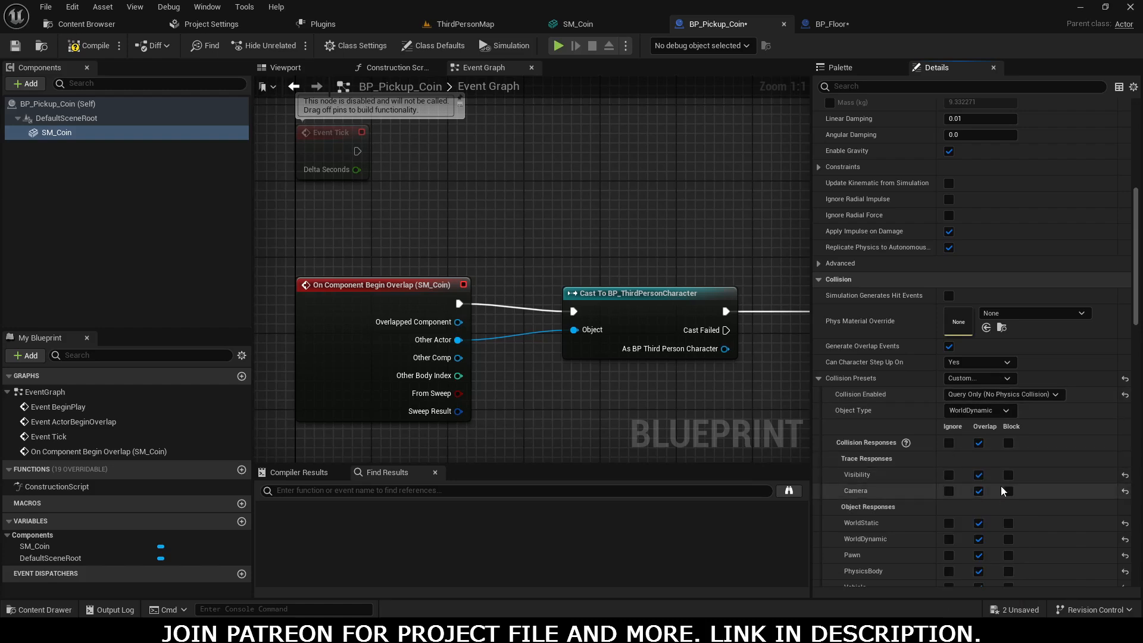
left_click(1008, 523)
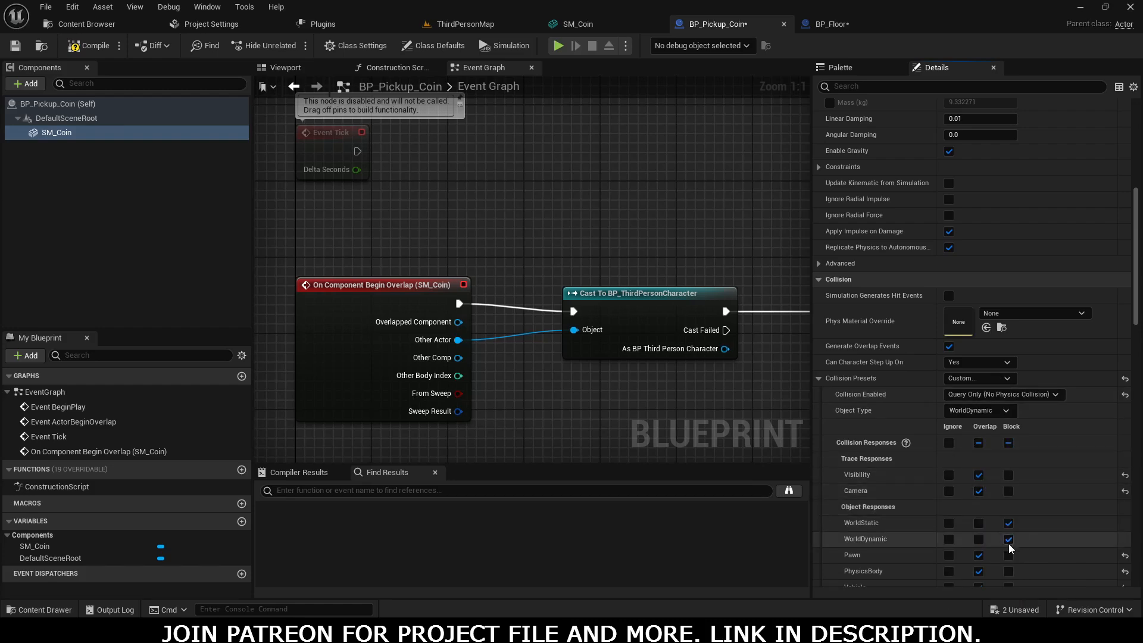
scroll(1000, 542, "down", 3)
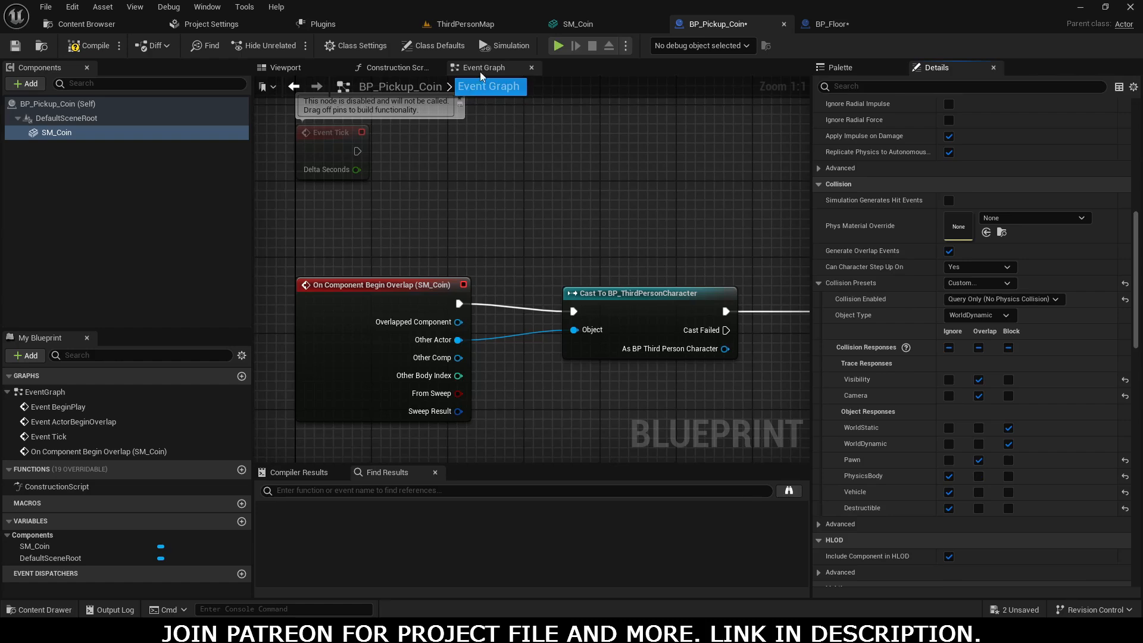
Play ThirdPersonMap again to test coin collection with the custom collision settings, and release the mouse cursor from the game
left_click(465, 23)
left_click(291, 45)
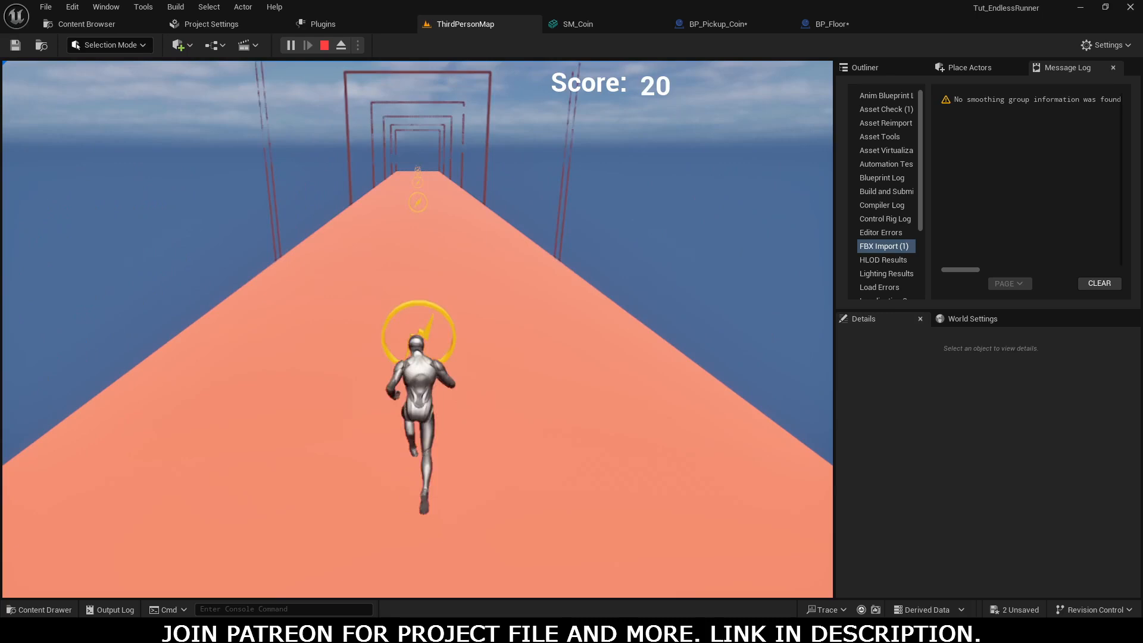
key("shift+F1")
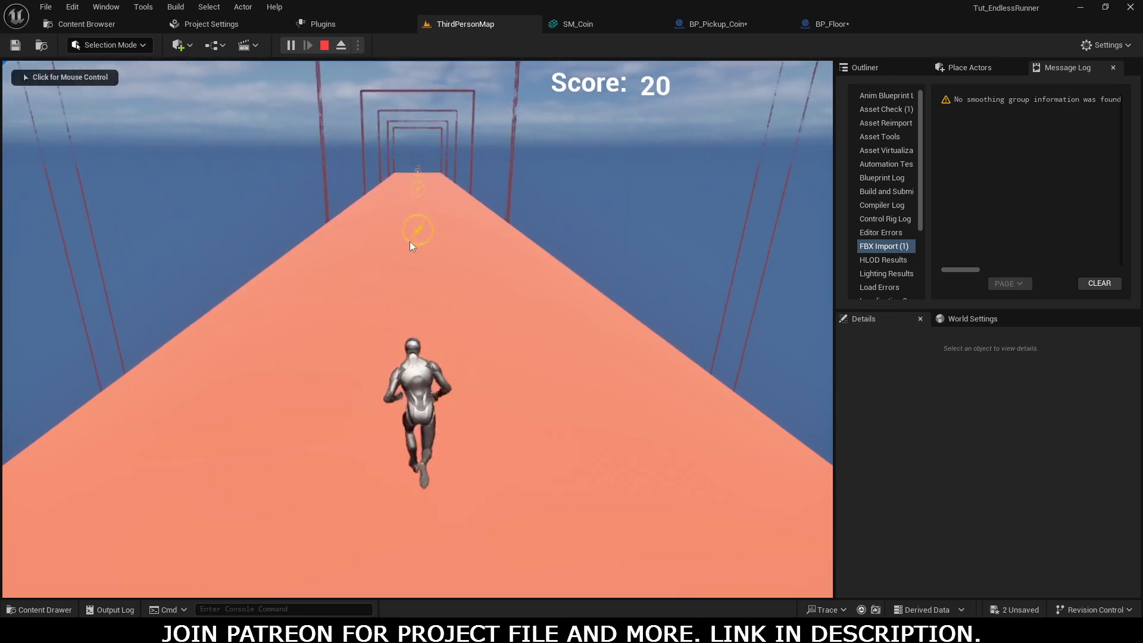